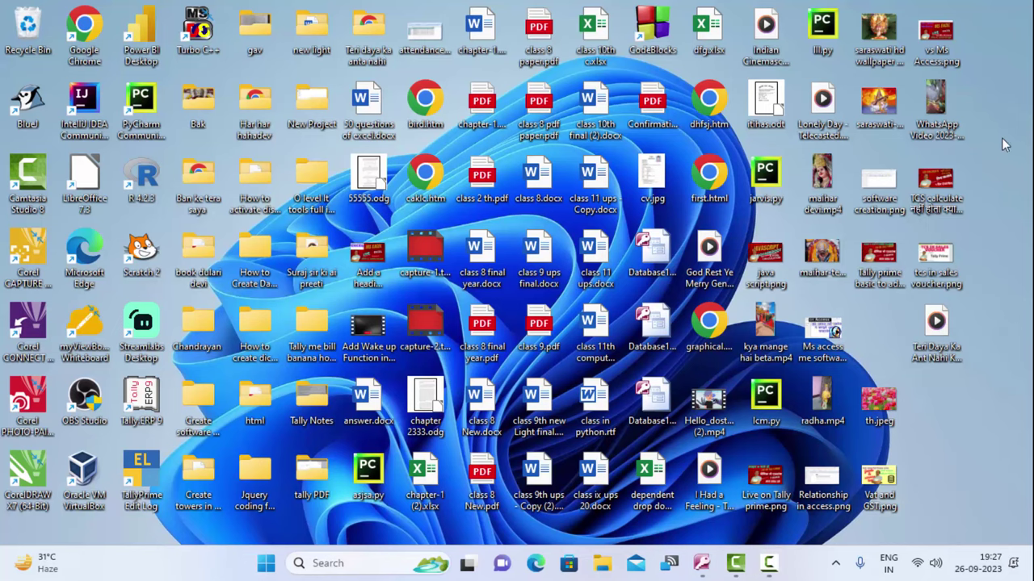
- Close the unused, empty default Table1 in Database192 without keeping it
right_click(899, 205)
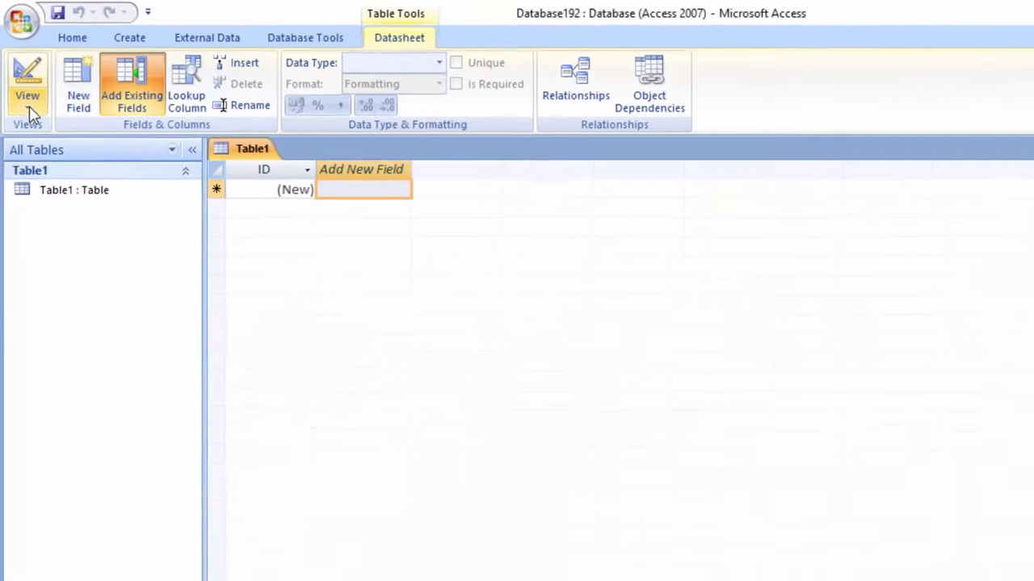
click(48, 174)
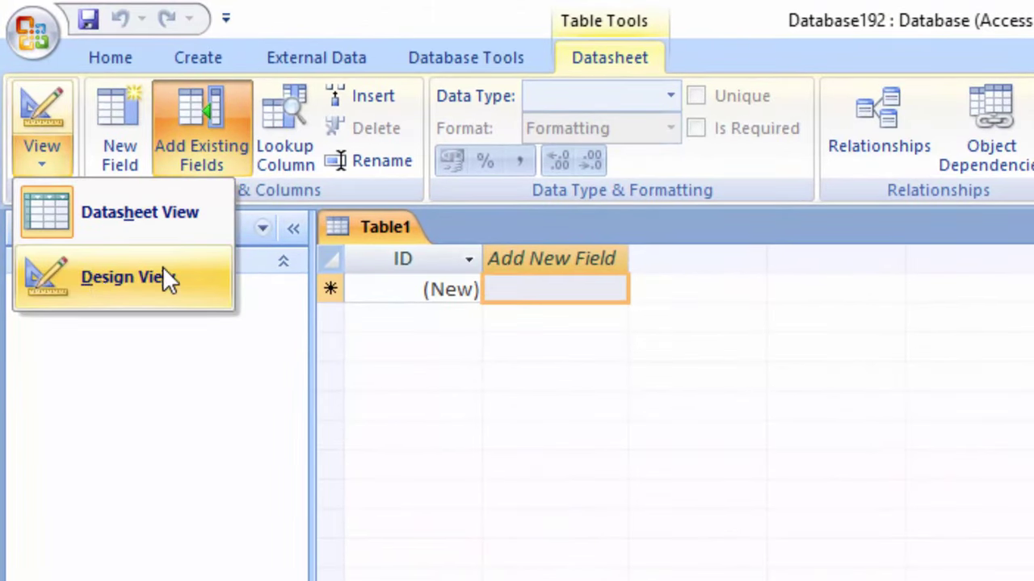
right_click(370, 230)
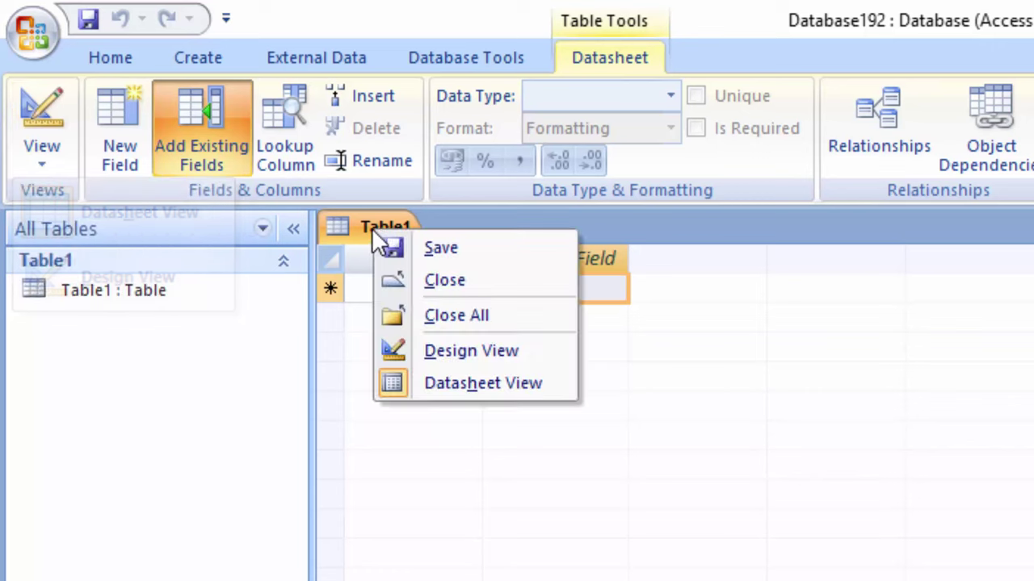
click(418, 280)
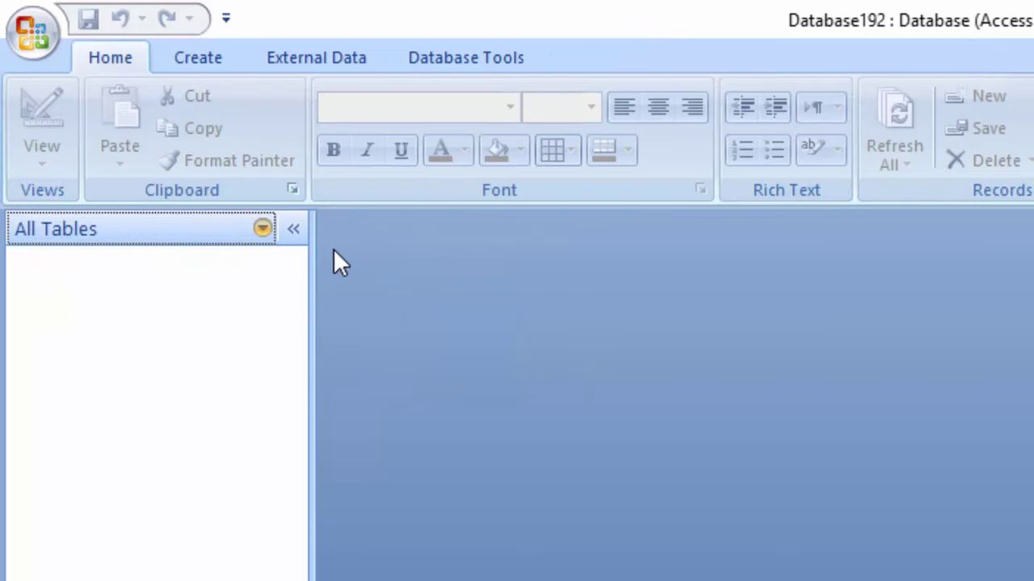
- Create a new table-less design query and clear the default 'SELECT;' from its SQL view
click(200, 63)
click(1030, 137)
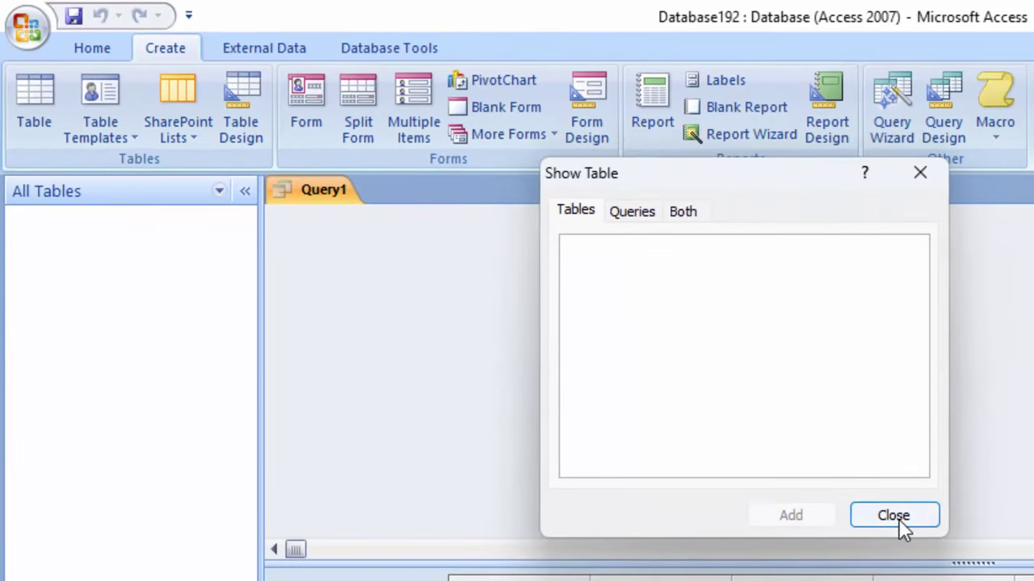
click(965, 567)
click(25, 92)
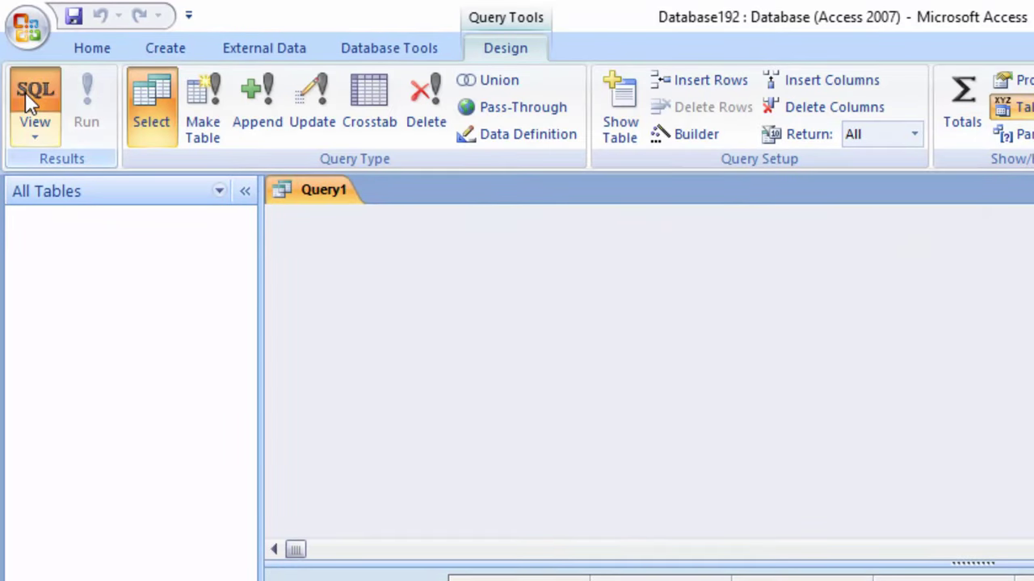
drag(379, 234, 273, 252)
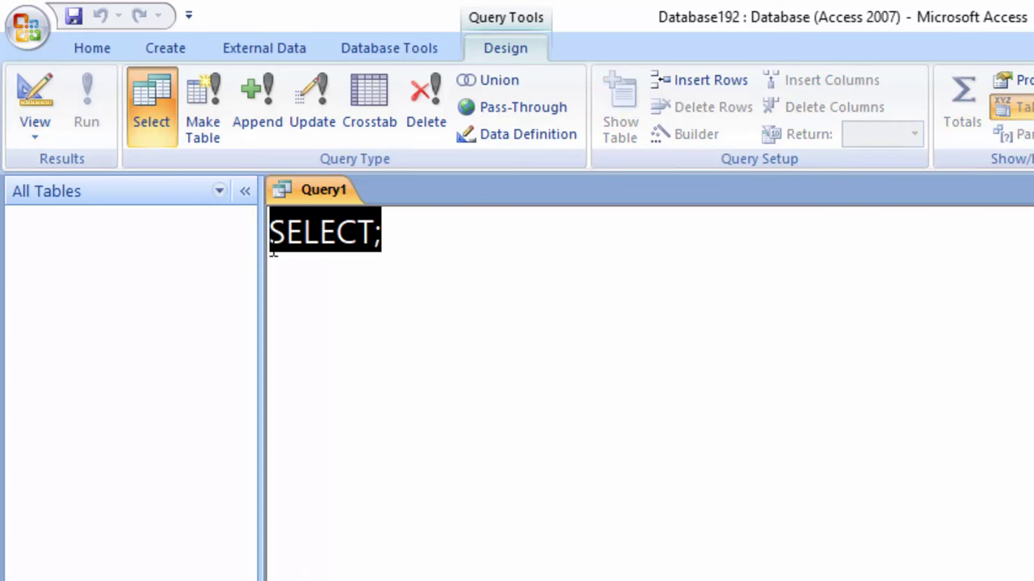
key(Delete)
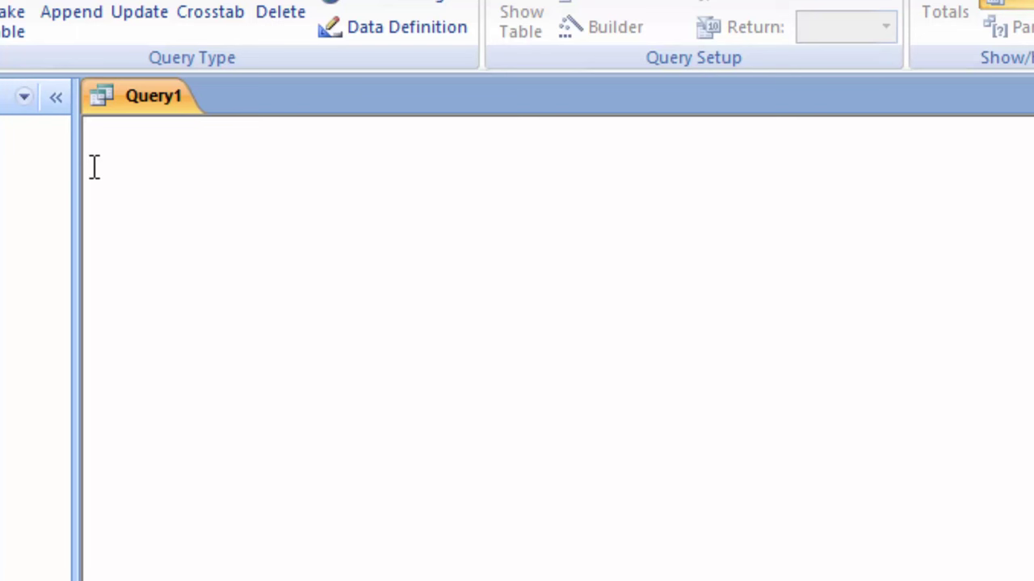
- Type 'Create table StudentR(Roll_number int not null primary key,Name_of_students text,' into the SQL editor
text(Create)
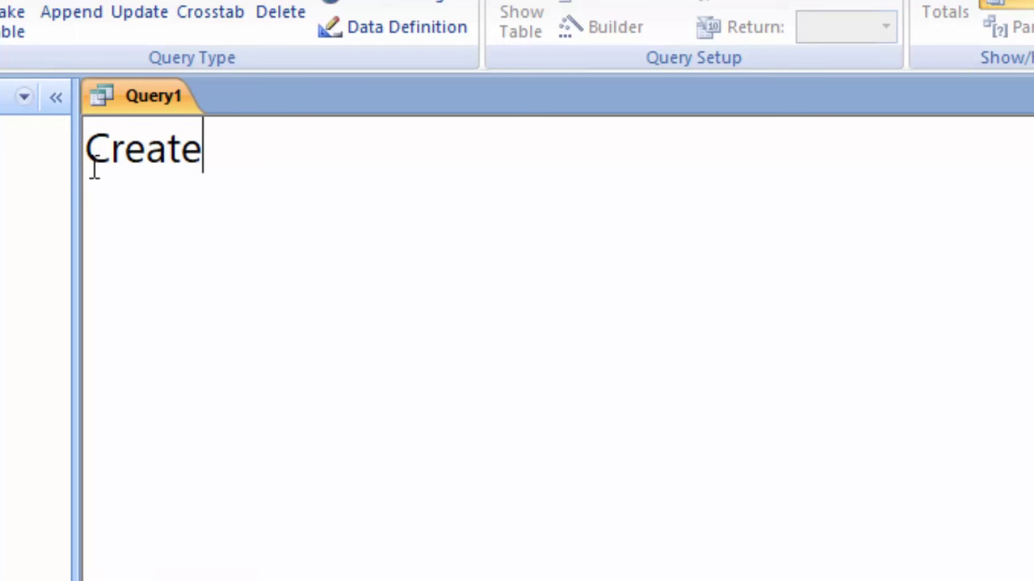
text( table )
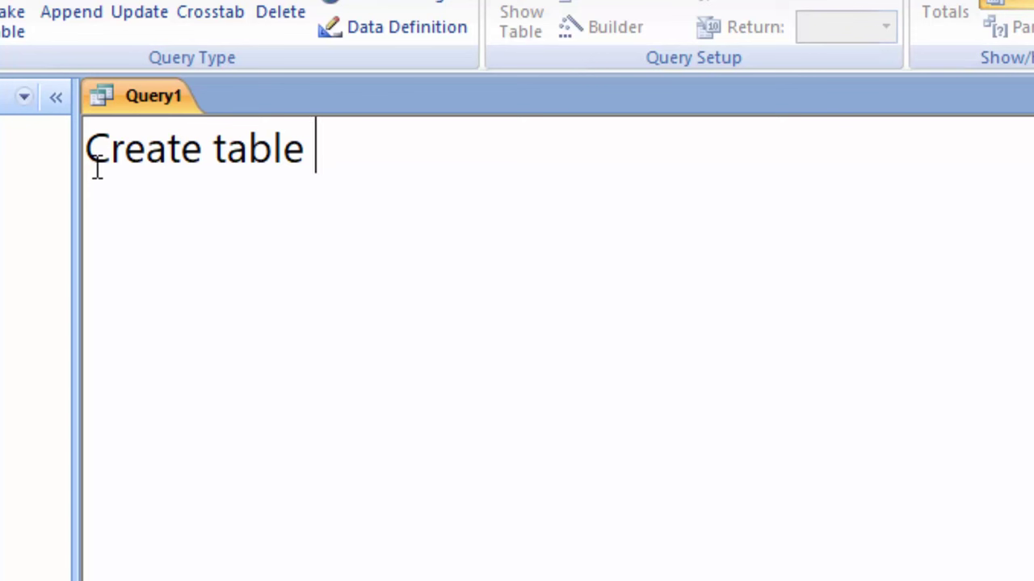
text(St)
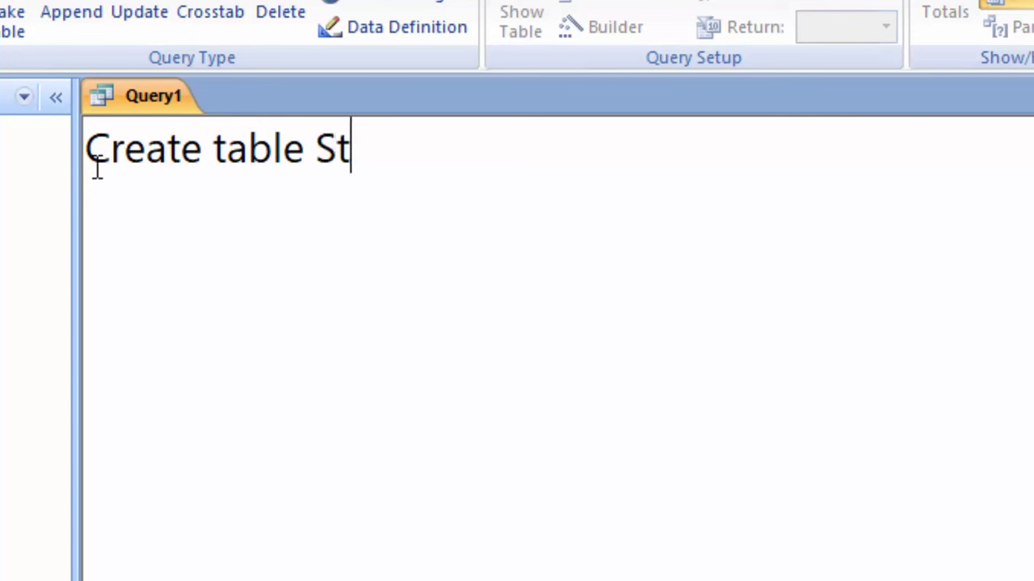
text(udentR)
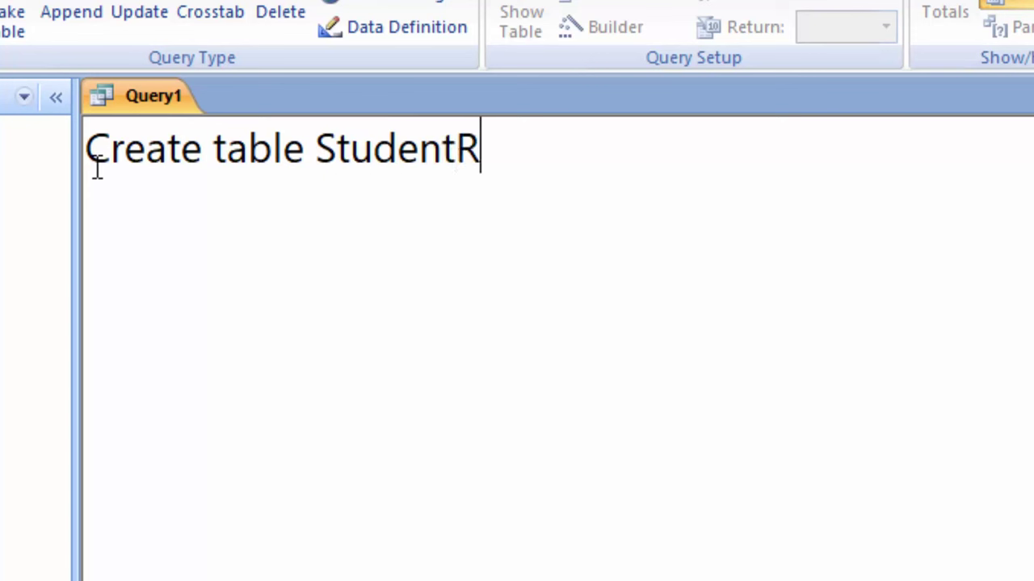
text(()
text(Roll)
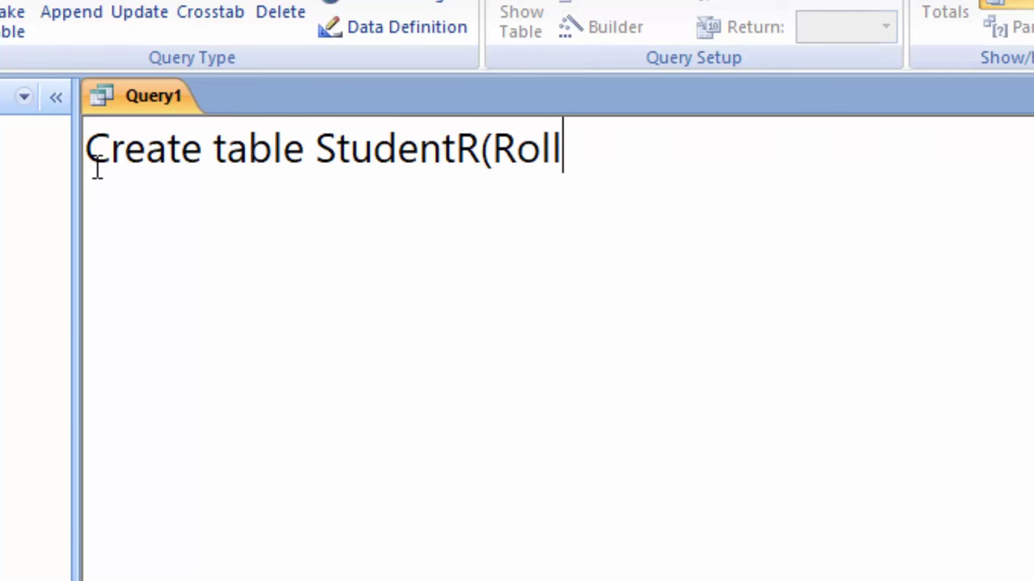
text(_num)
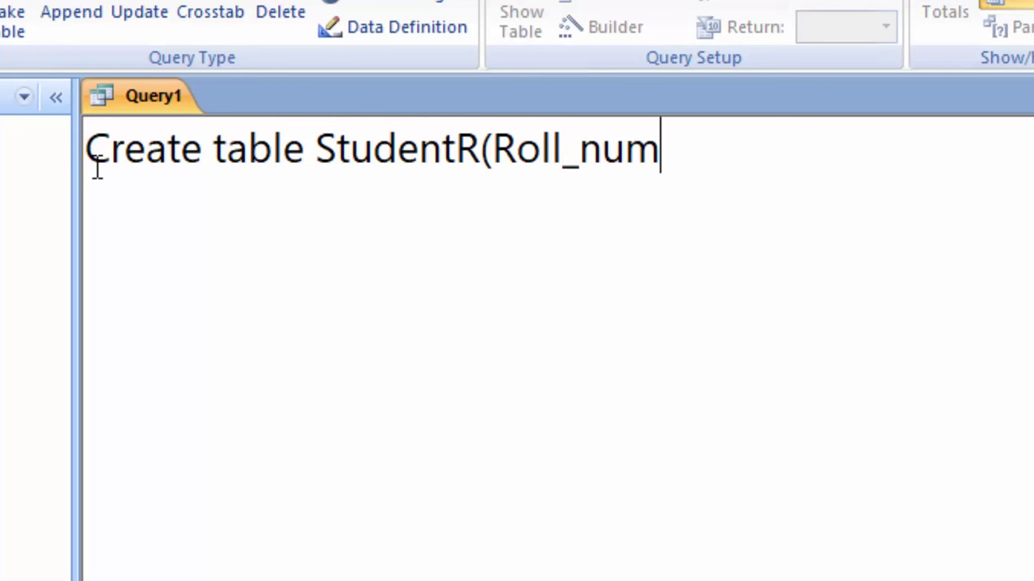
text(ber i)
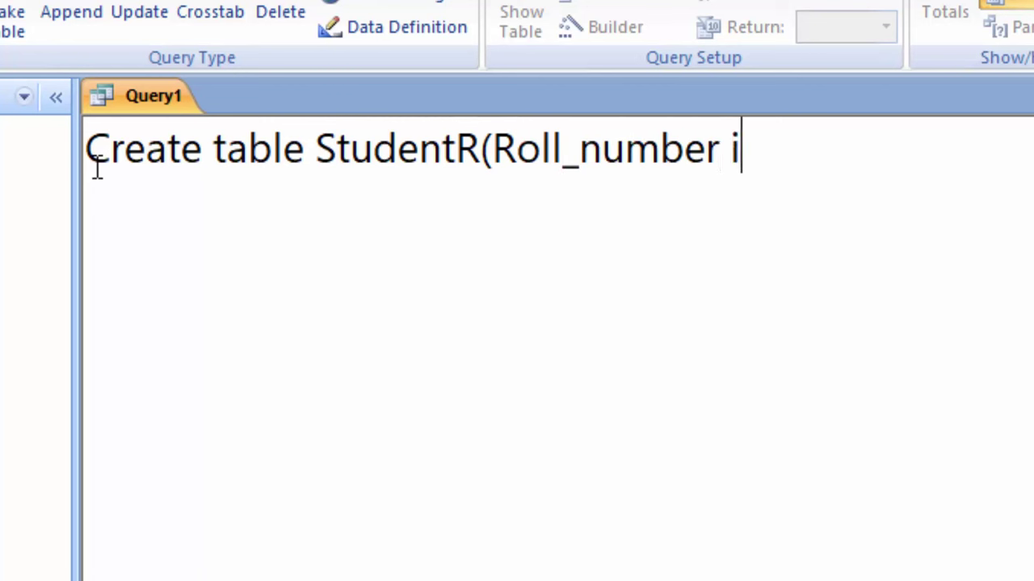
text(nt)
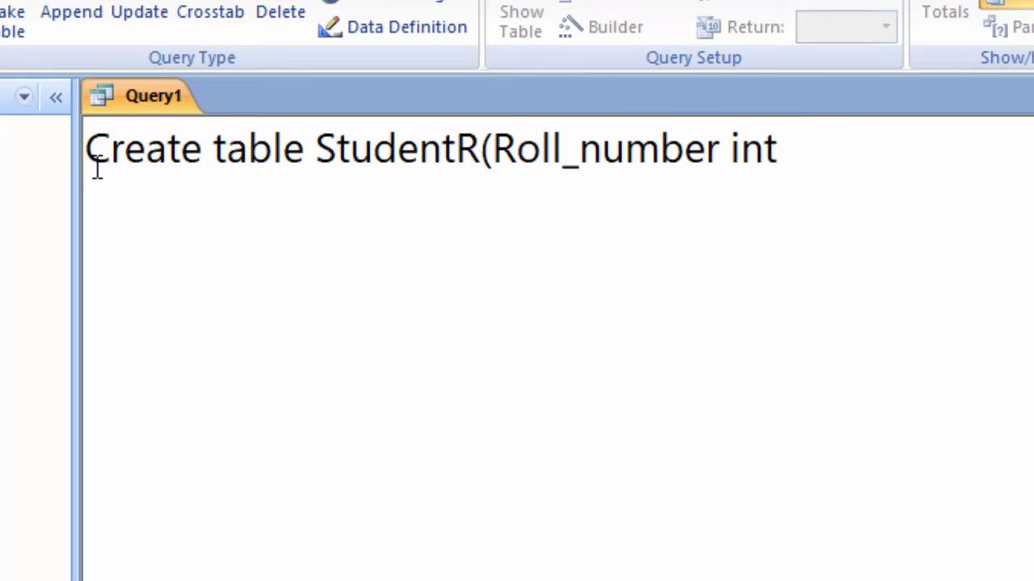
text( n)
text(ot)
text( n)
text(u)
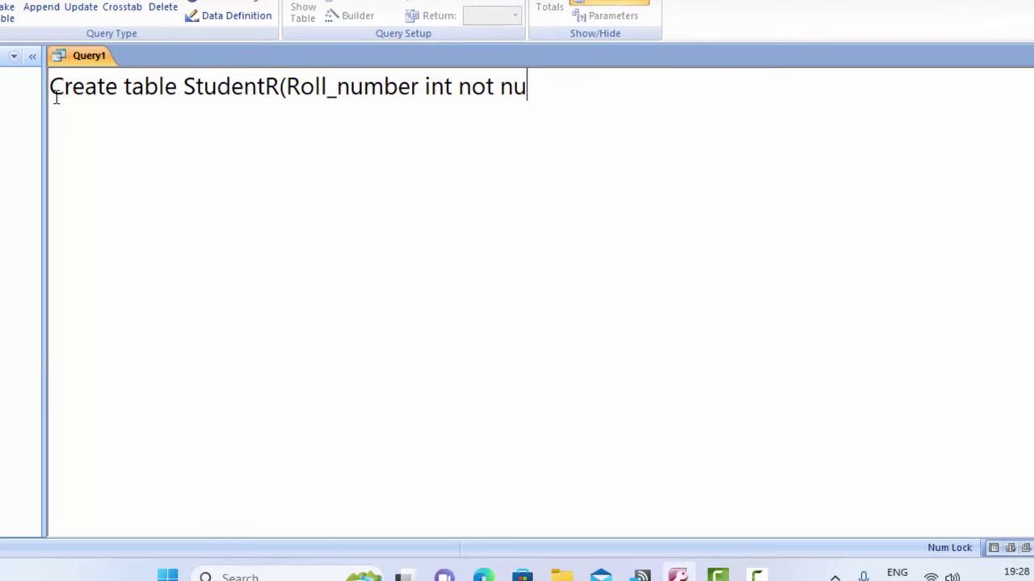
text(ll pri)
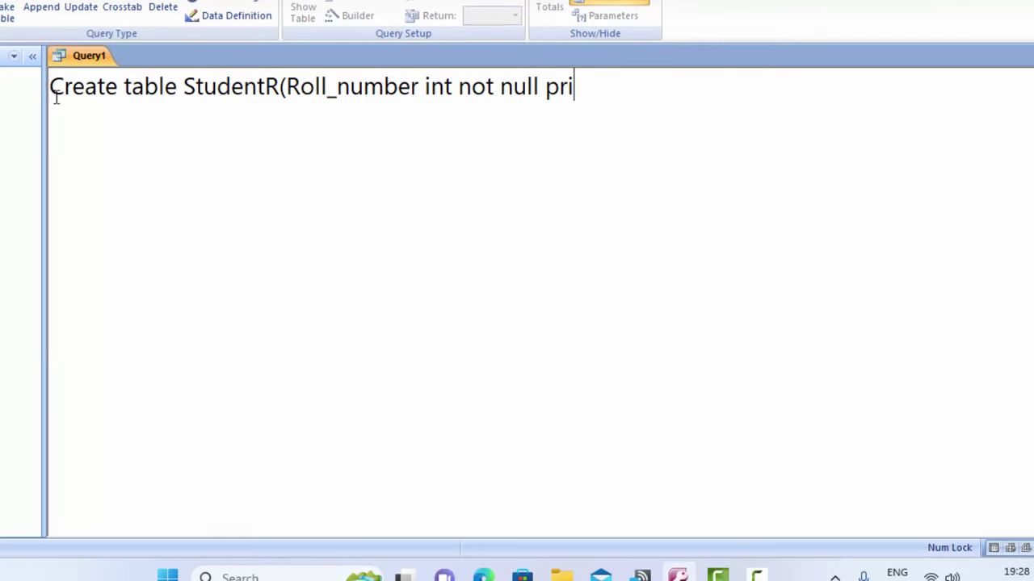
text(mary ke)
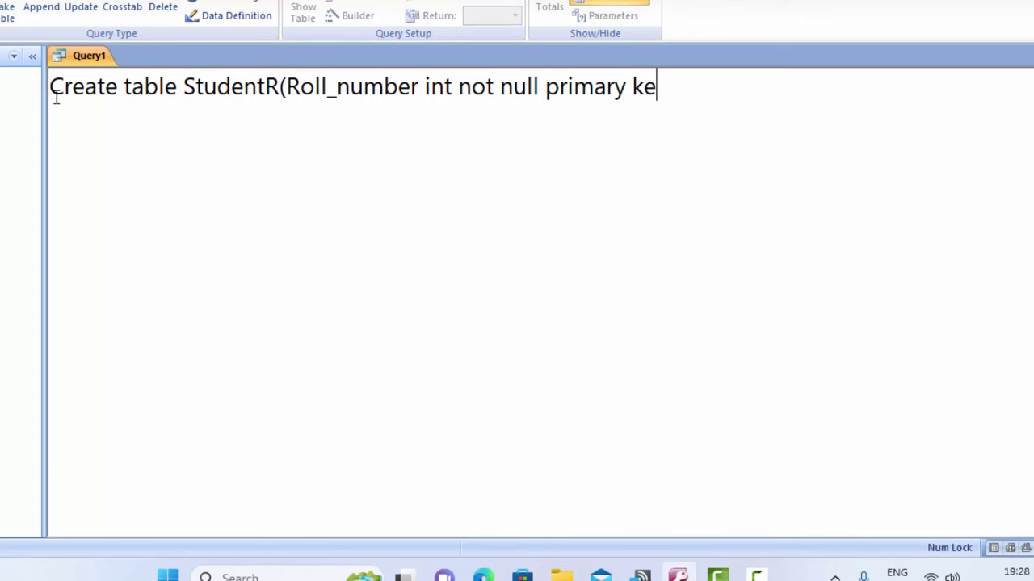
text(y,)
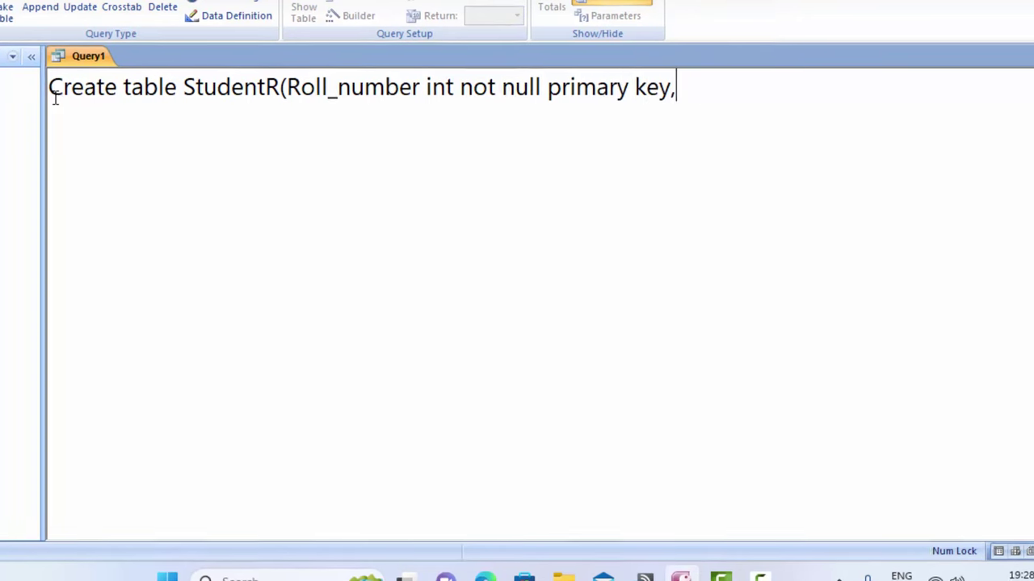
text(N)
text(ame_o)
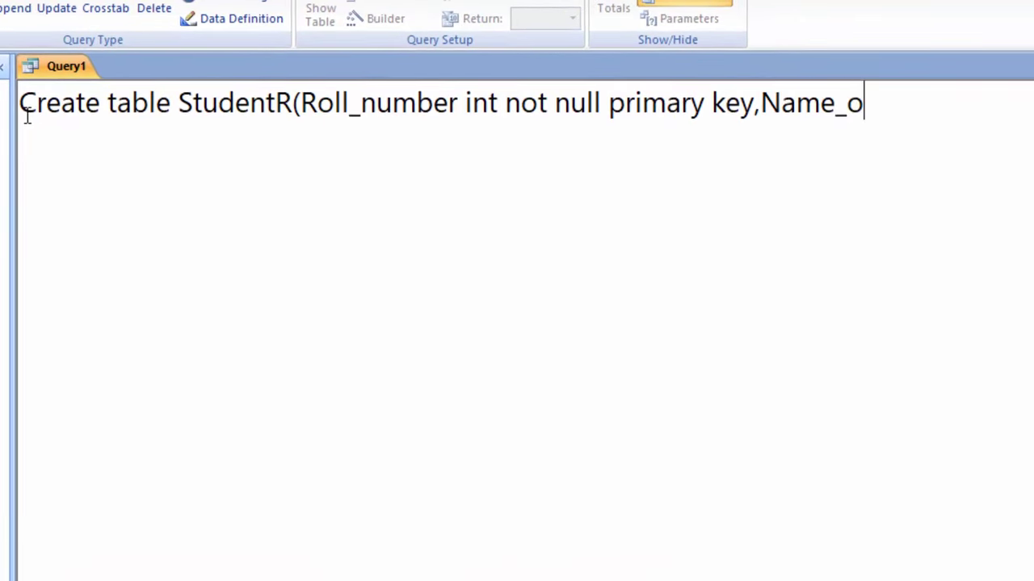
text(f_stu)
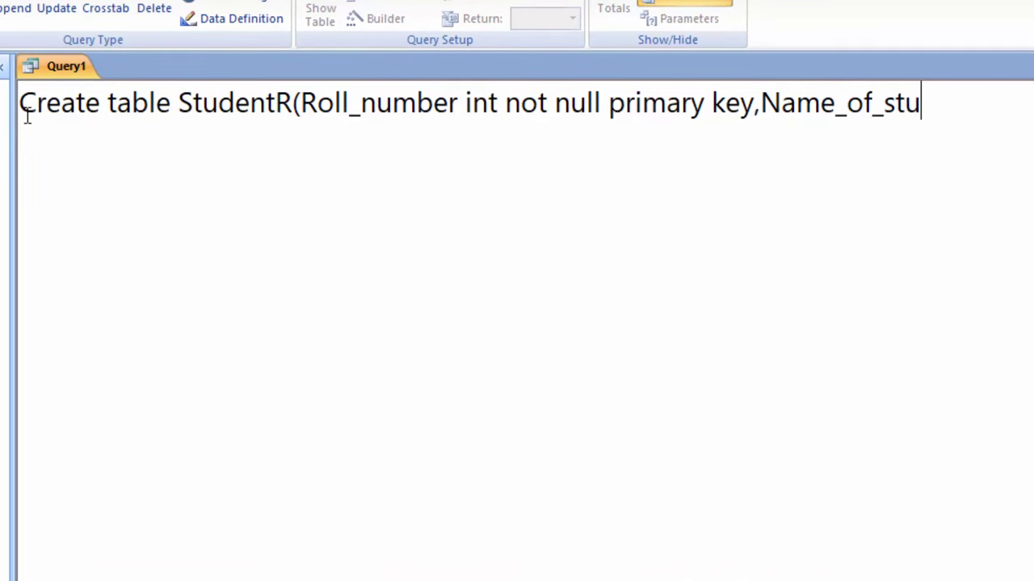
text(dents)
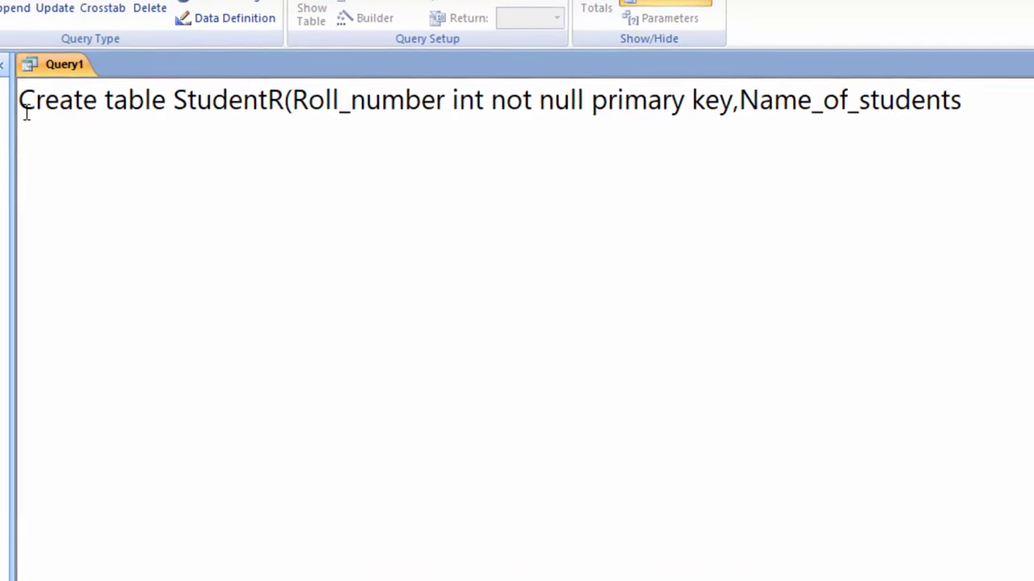
text( t)
text(e)
text(xt)
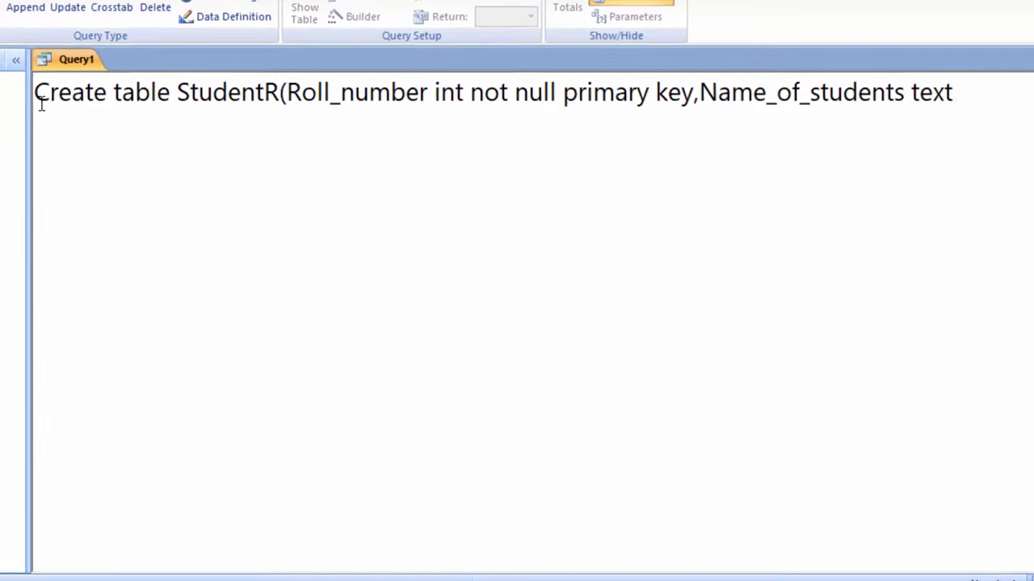
text(,)
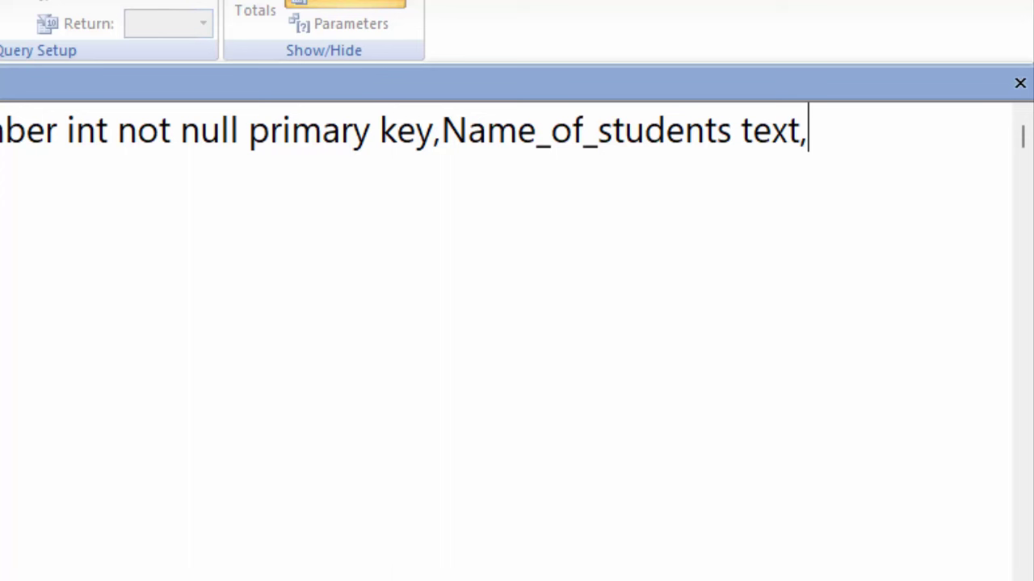
- Add int columns Computer, Maths, Science and Sst, closing the statement with ');'
text(Com)
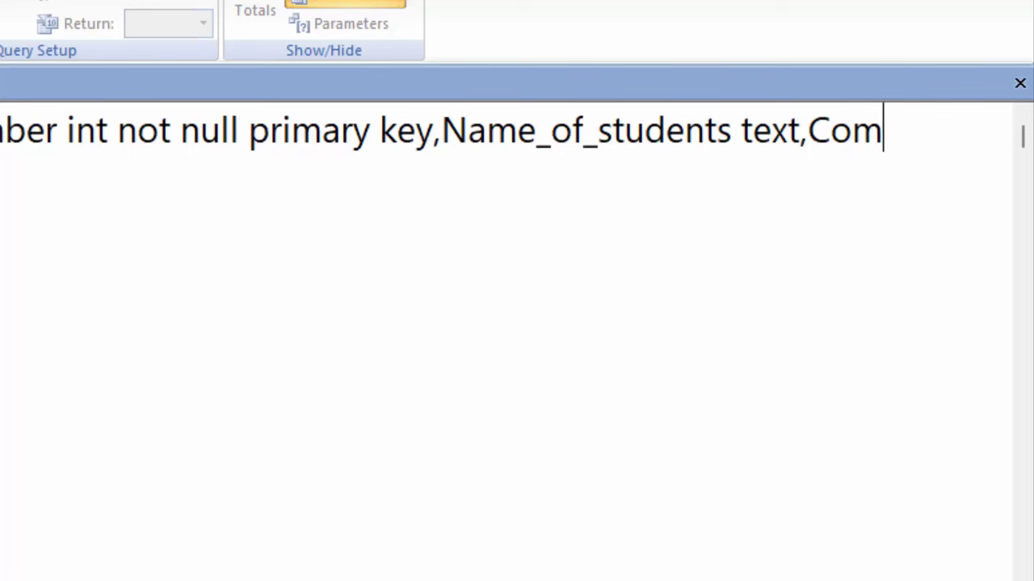
text(puter)
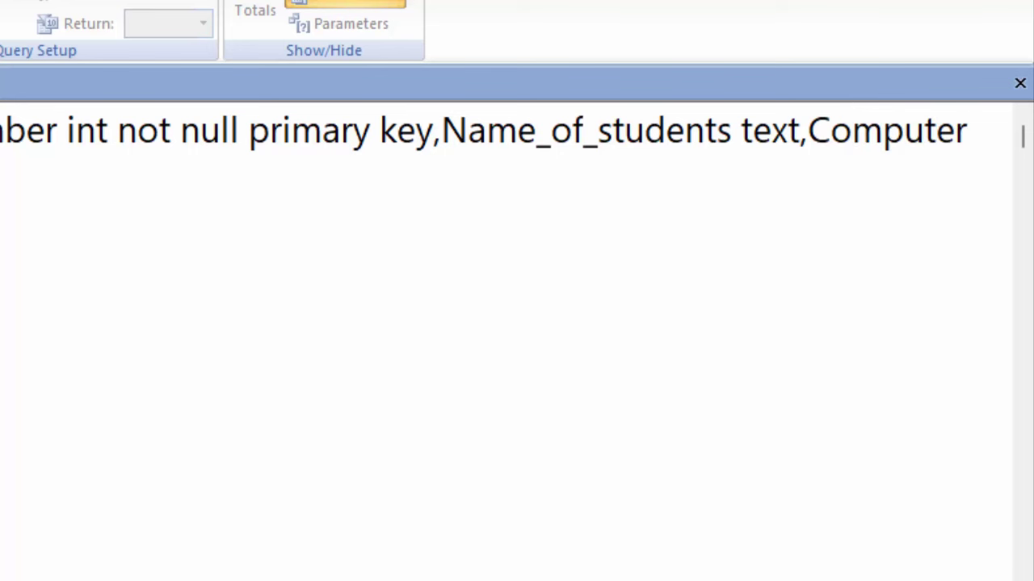
text( int)
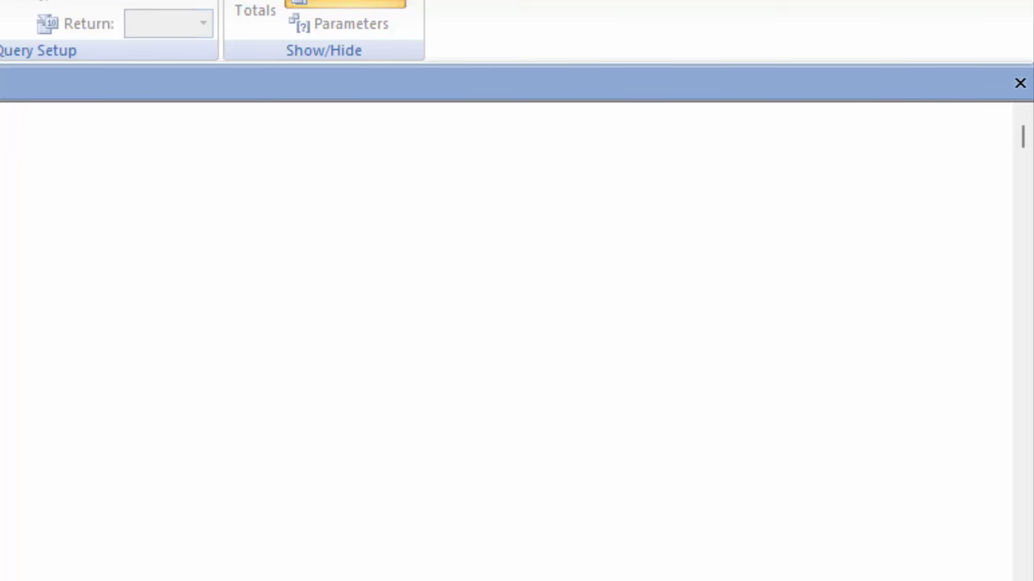
text(,Name_of_stud)
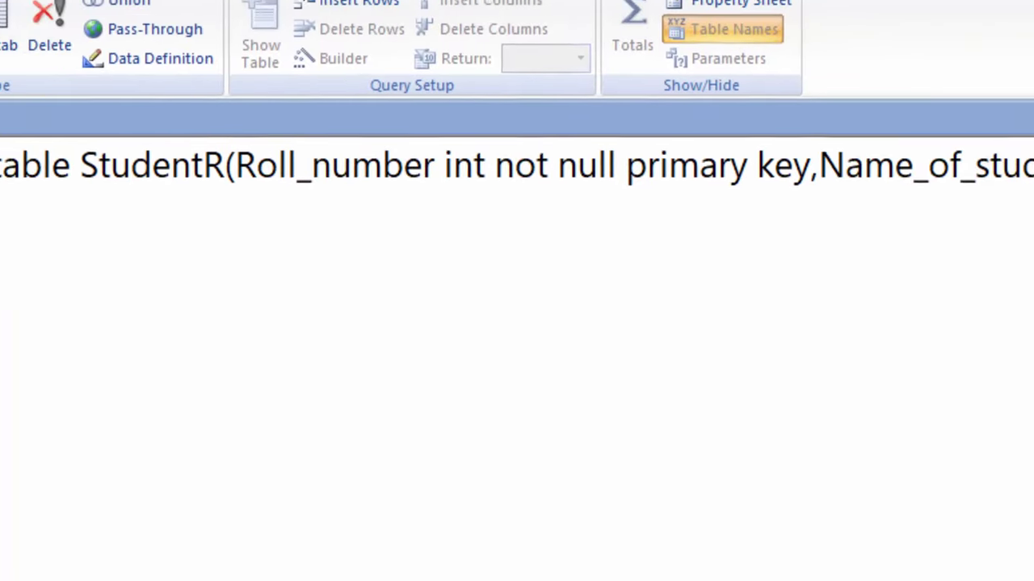
text(Math)
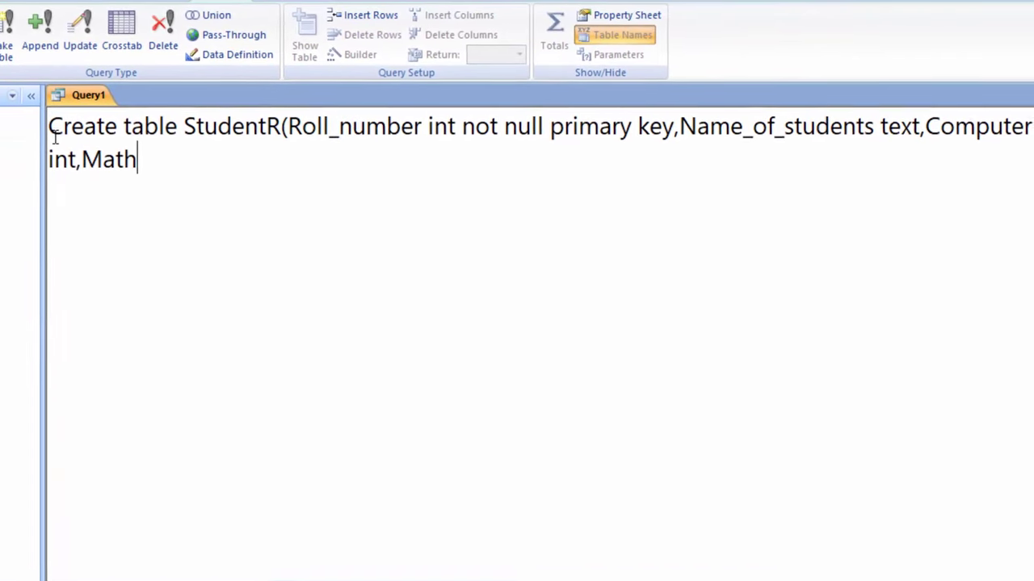
text(s int, )
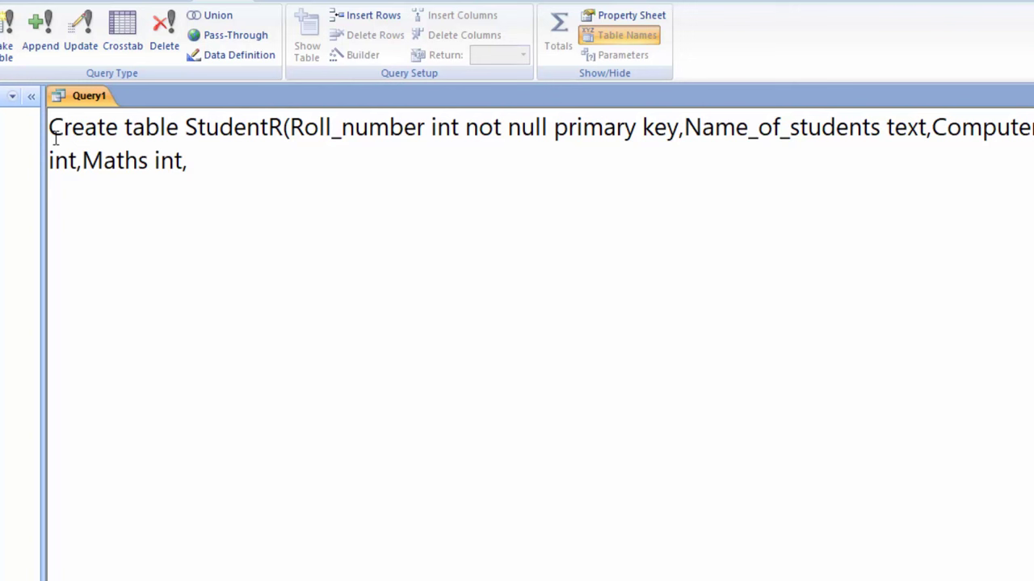
text(Sxc)
key(BackSpace)
key(BackSpace)
text(c)
text(ience )
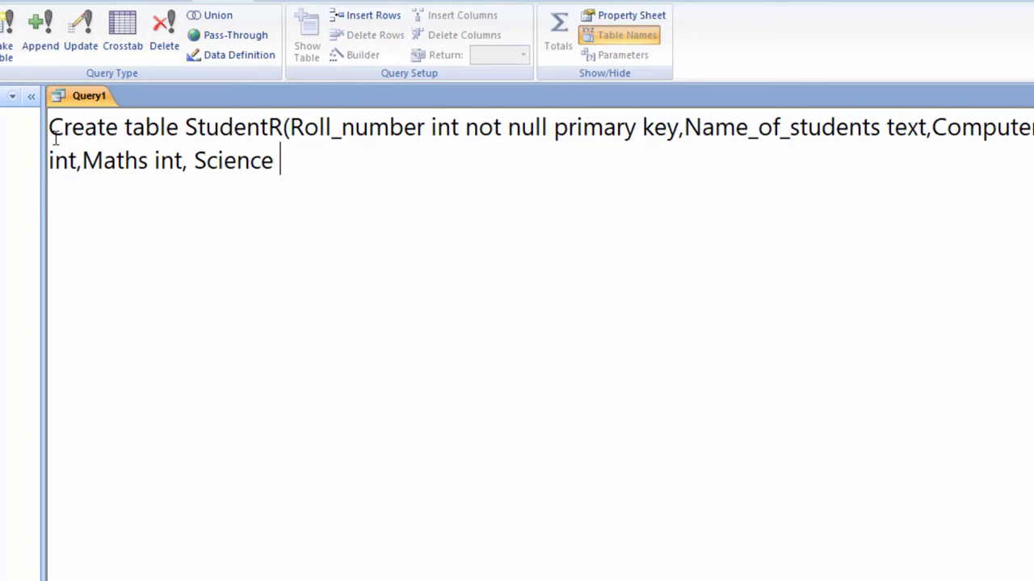
text(int )
text(Sst)
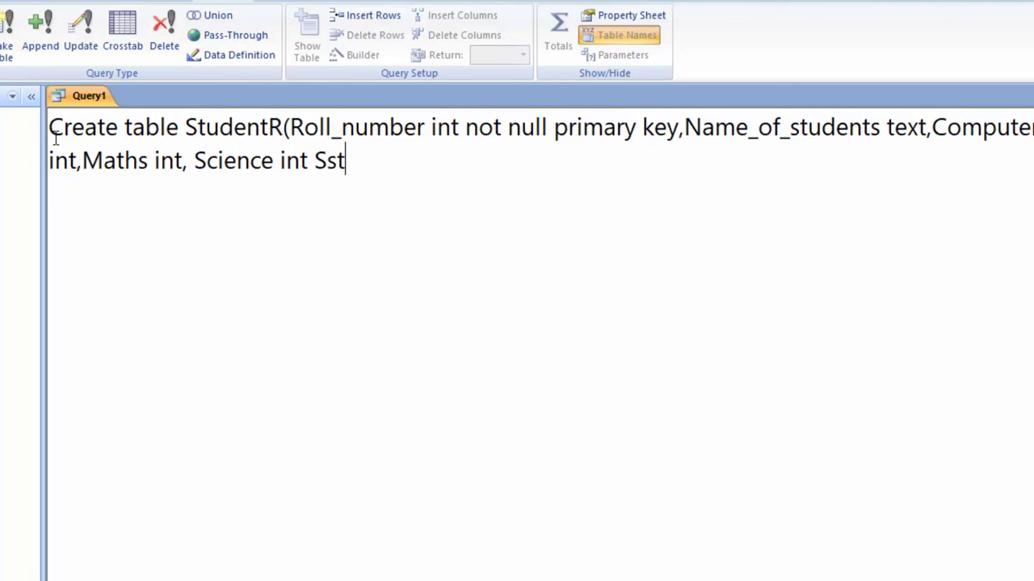
text( int)
text())
text(;)
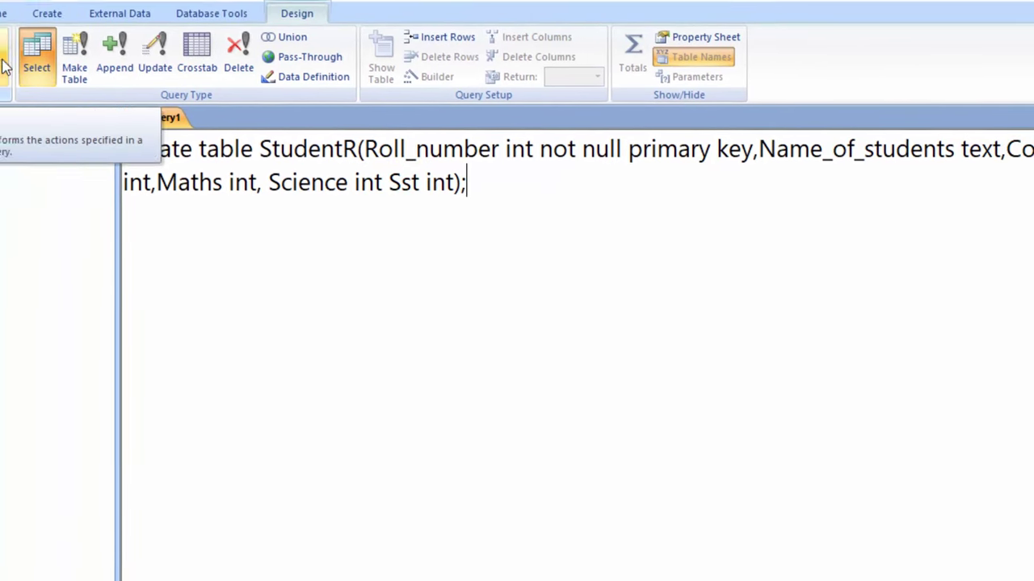
- Insert the missing comma after 'Science int' and rerun the statement to create StudentR
click(69, 85)
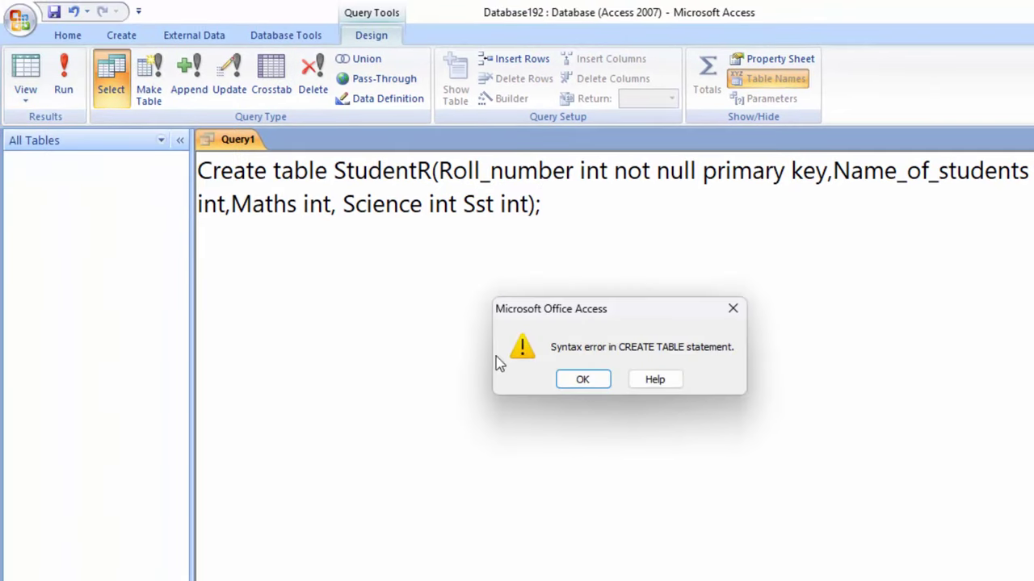
click(582, 380)
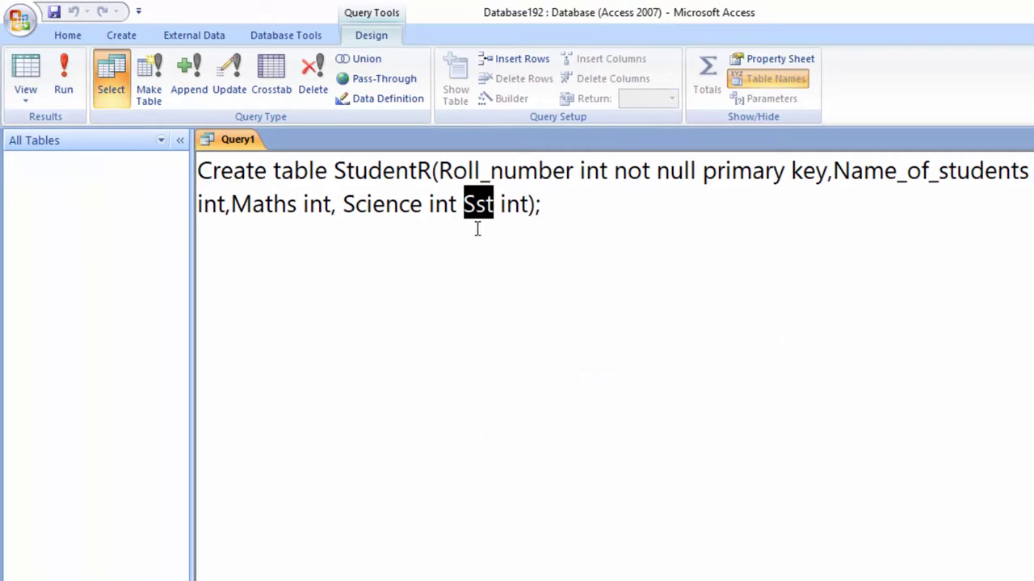
click(457, 203)
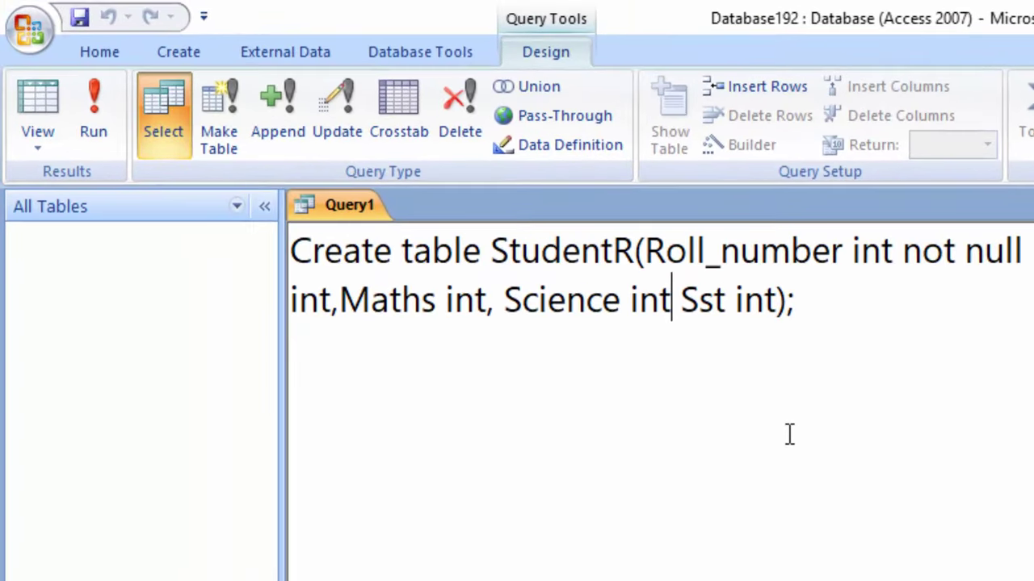
key(shift+End)
key(Delete)
text(,)
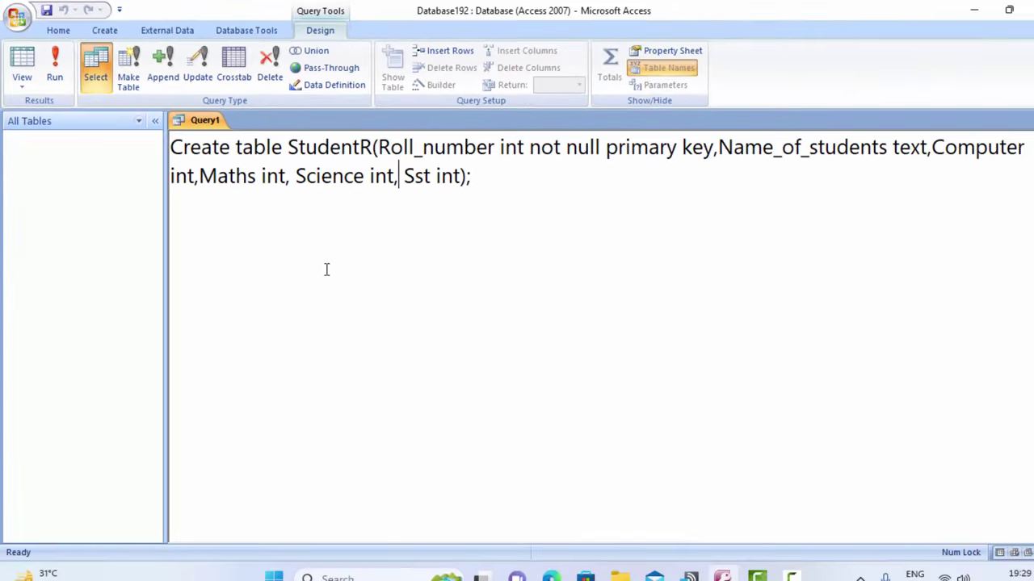
click(54, 69)
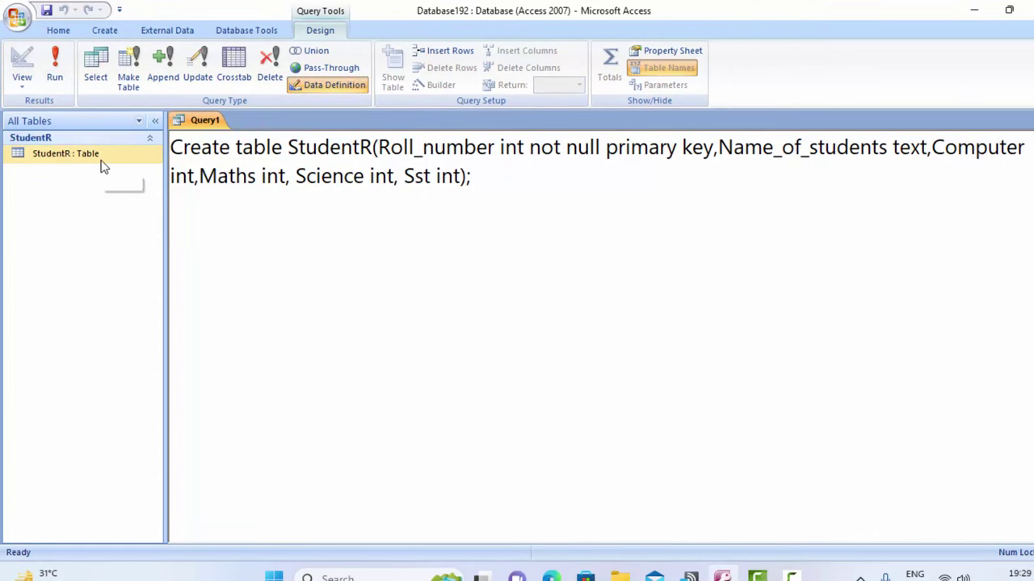
- Open StudentR, widen the first columns, and enter record 1: Ram with marks 67, 88, 90, 87
double_click(101, 160)
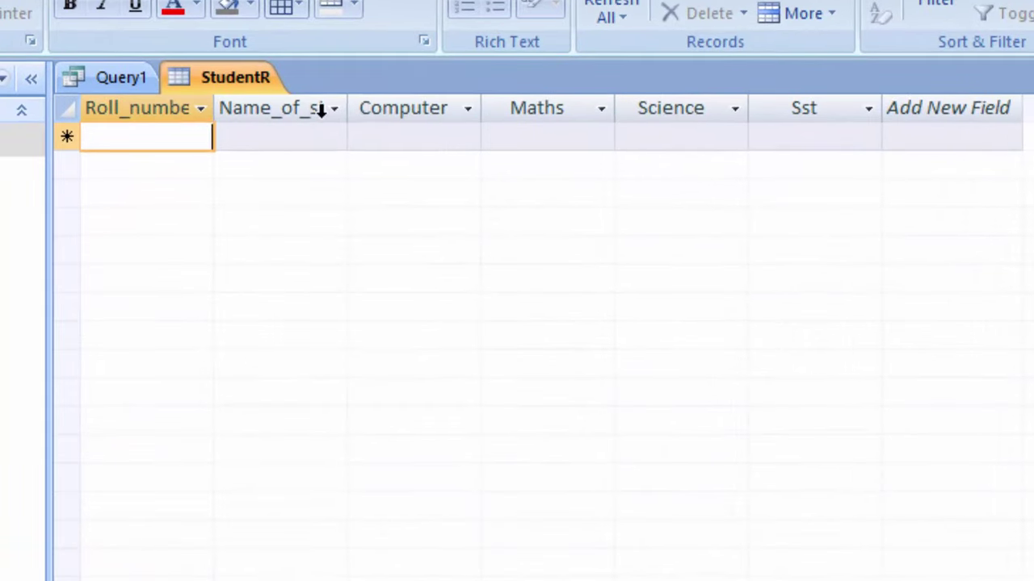
drag(346, 108, 429, 154)
drag(216, 118, 255, 134)
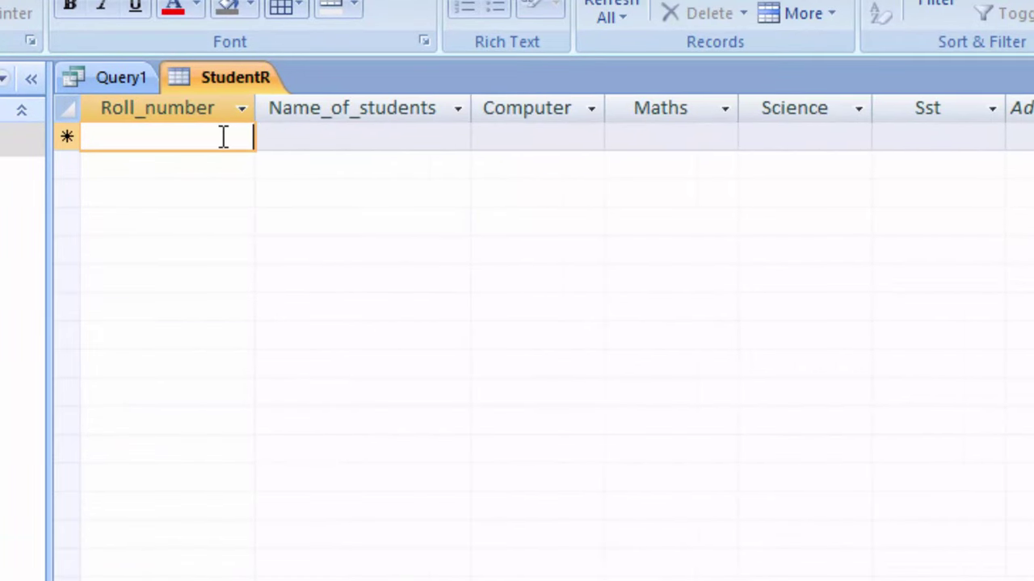
text(1)
key(Tab)
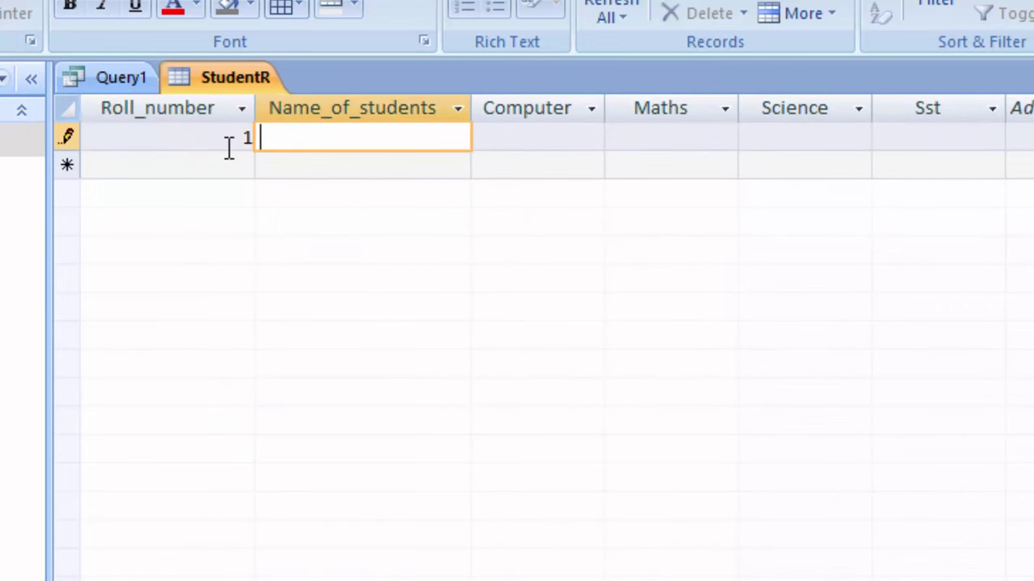
text(R)
text(am)
key(Tab)
text(67)
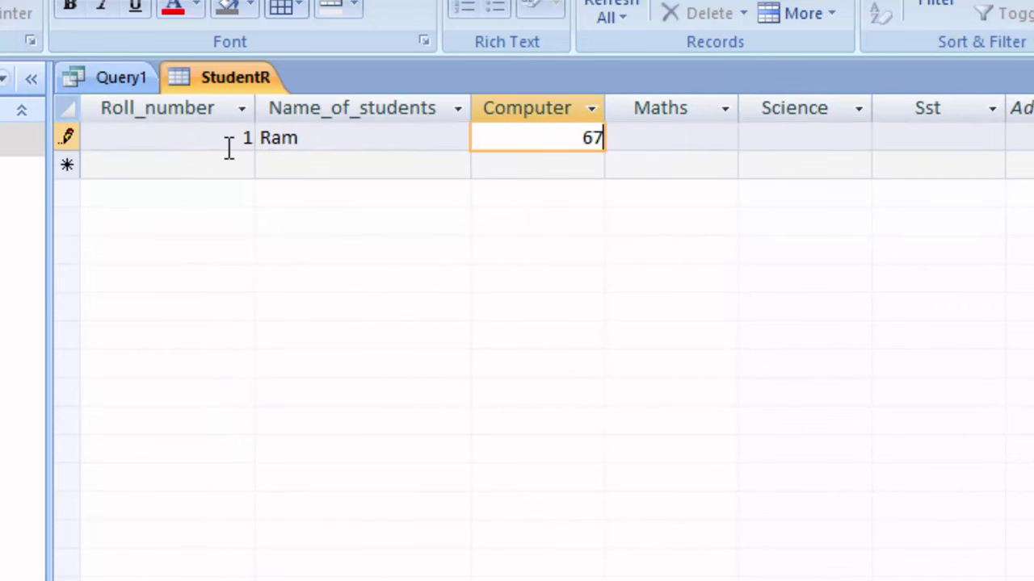
key(Tab)
text(88)
key(Tab)
text(90)
key(Tab)
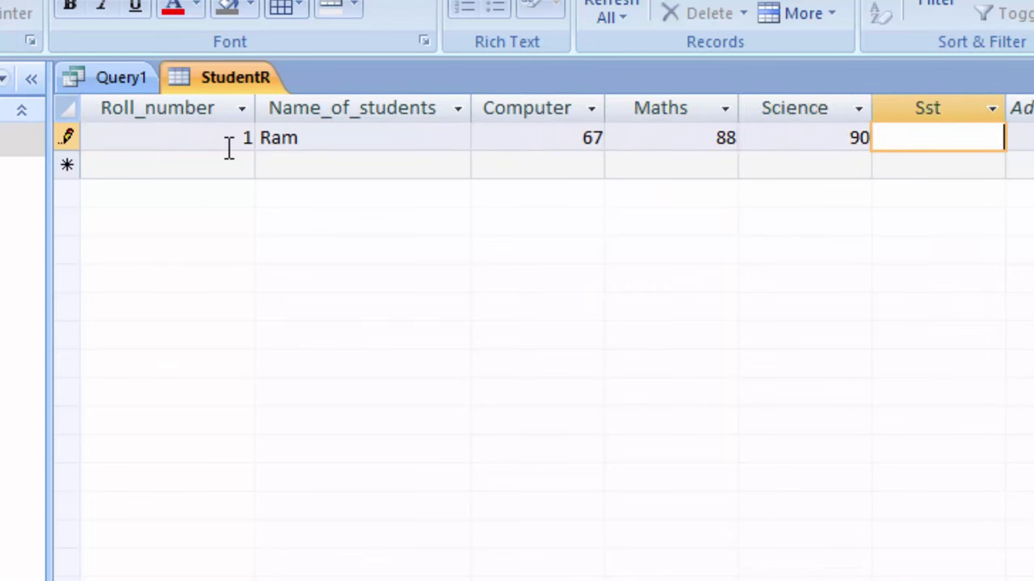
text(87)
key(Tab)
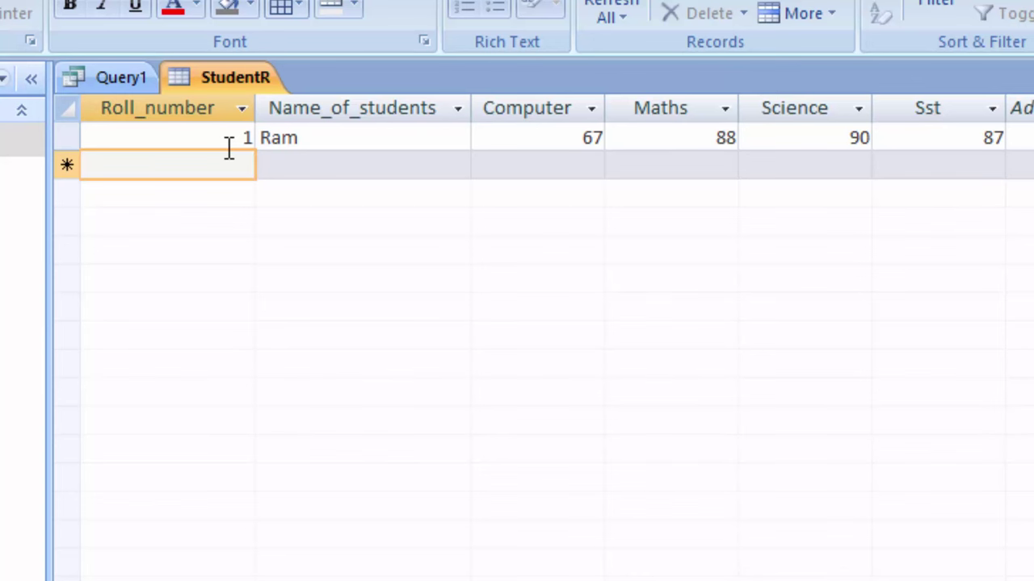
- Add record 2 for Shyam with Maths 7, Science 88 and Sst 66
text(2)
key(Tab)
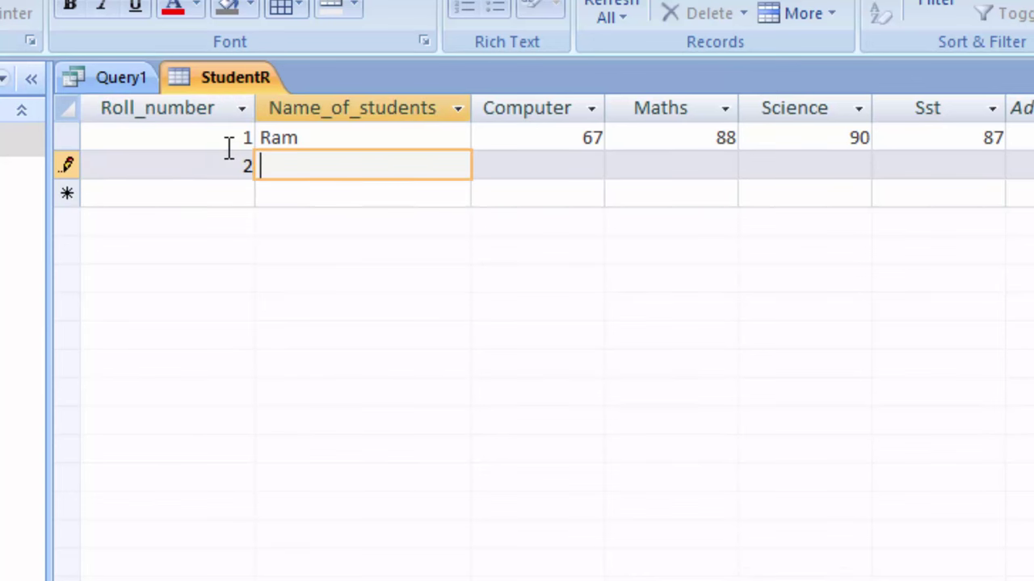
text(Sh)
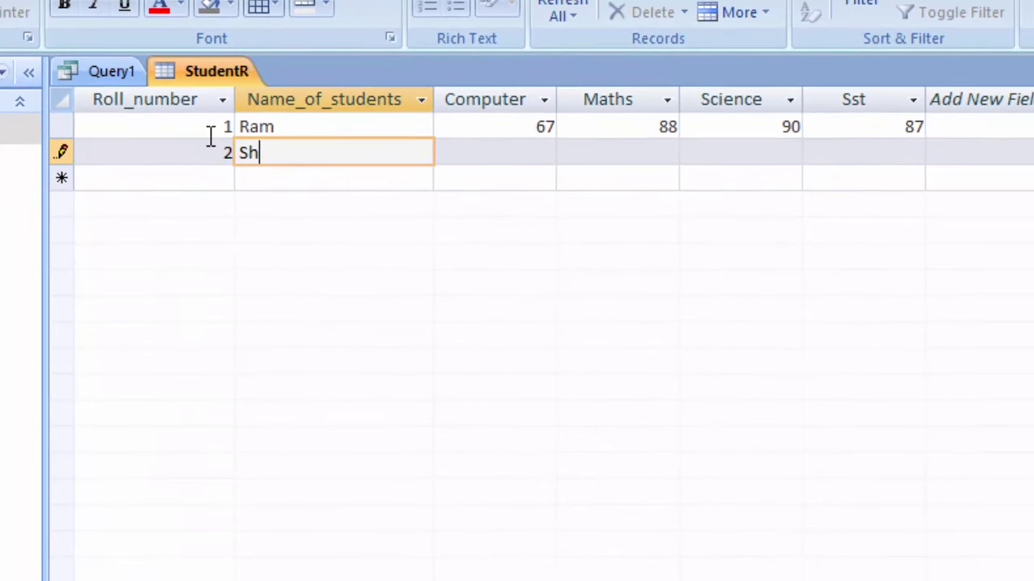
text(yam)
key(Tab)
text(55)
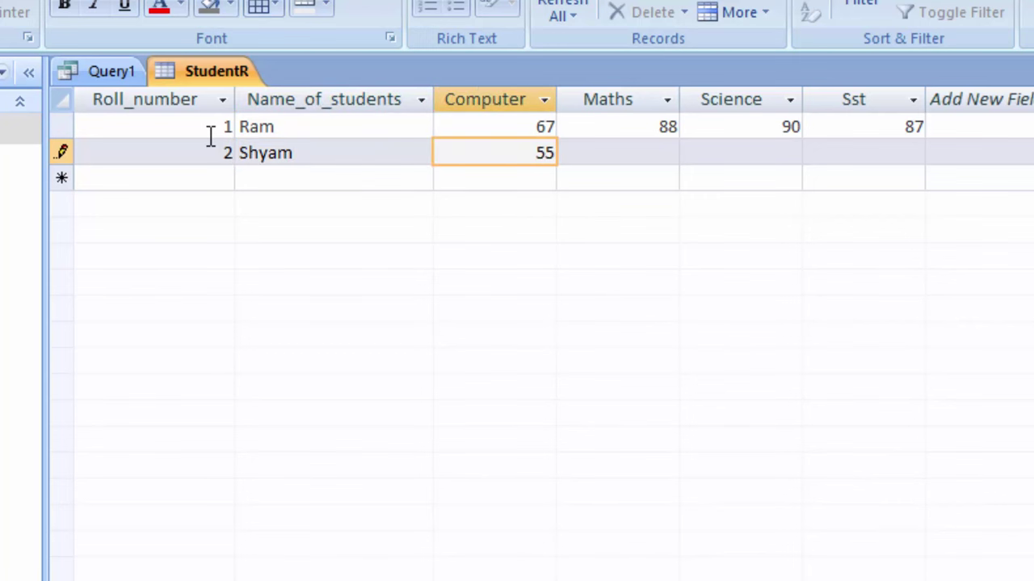
key(Tab)
text(7)
key(Tab)
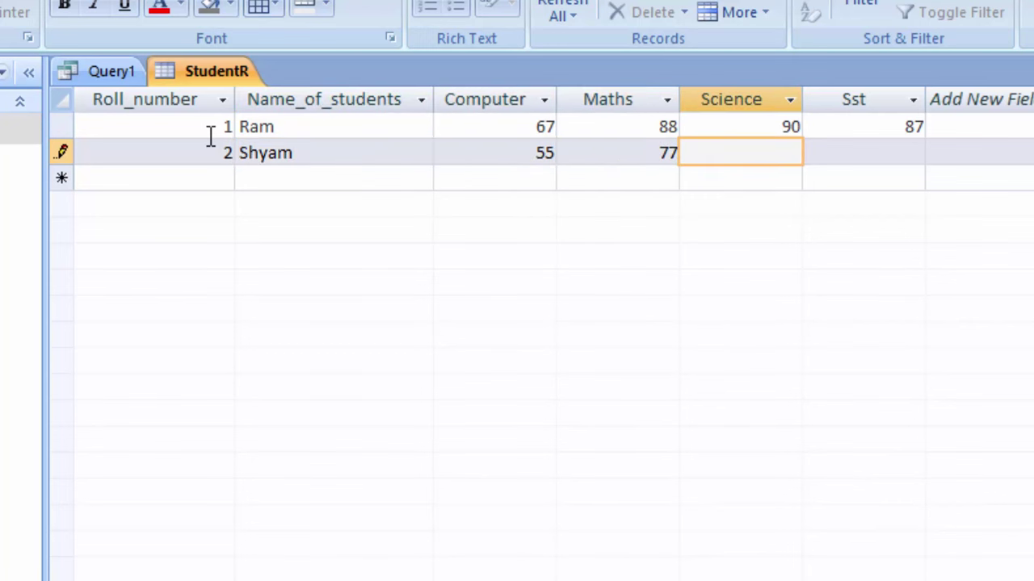
text(88)
key(Tab)
text(66)
key(Tab)
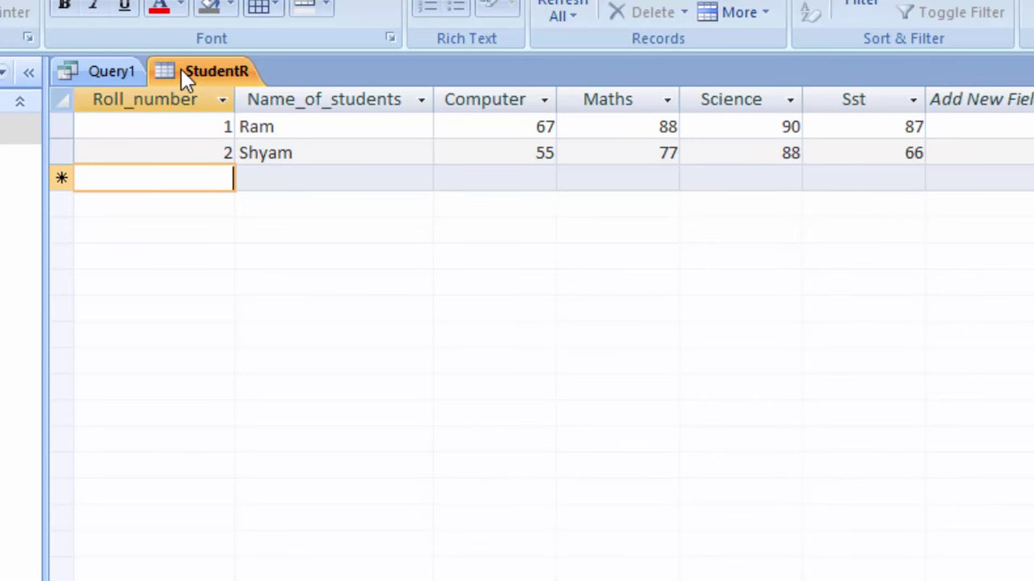
- Close the StudentR table, keeping the widened column layout
right_click(181, 69)
click(212, 126)
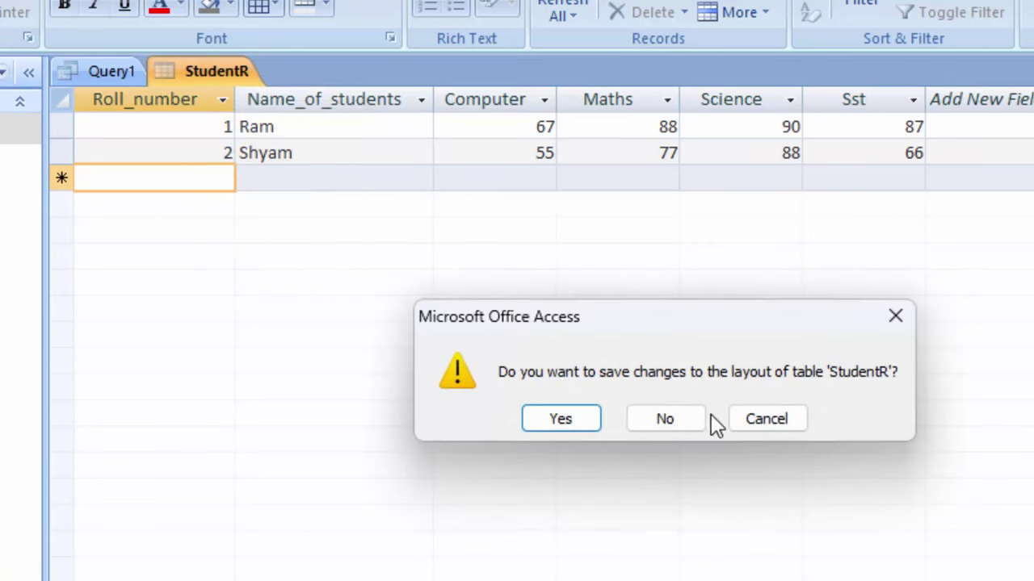
click(557, 424)
- Save the table-creation query as StudentQ and close it
right_click(84, 71)
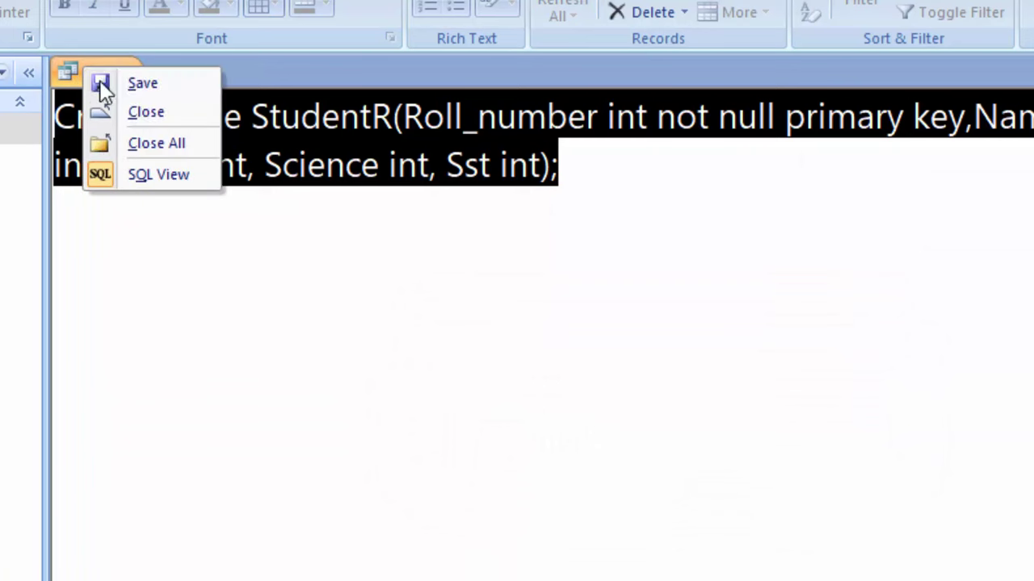
click(137, 87)
key(BackSpace)
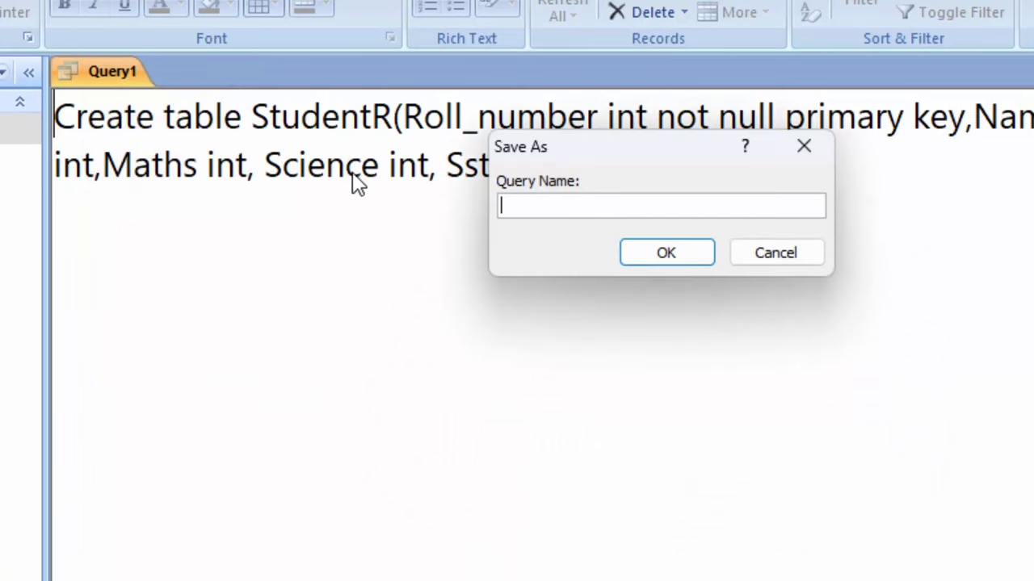
text(Studr)
key(BackSpace)
text(nt)
key(BackSpace)
key(BackSpace)
text(Q)
key(Return)
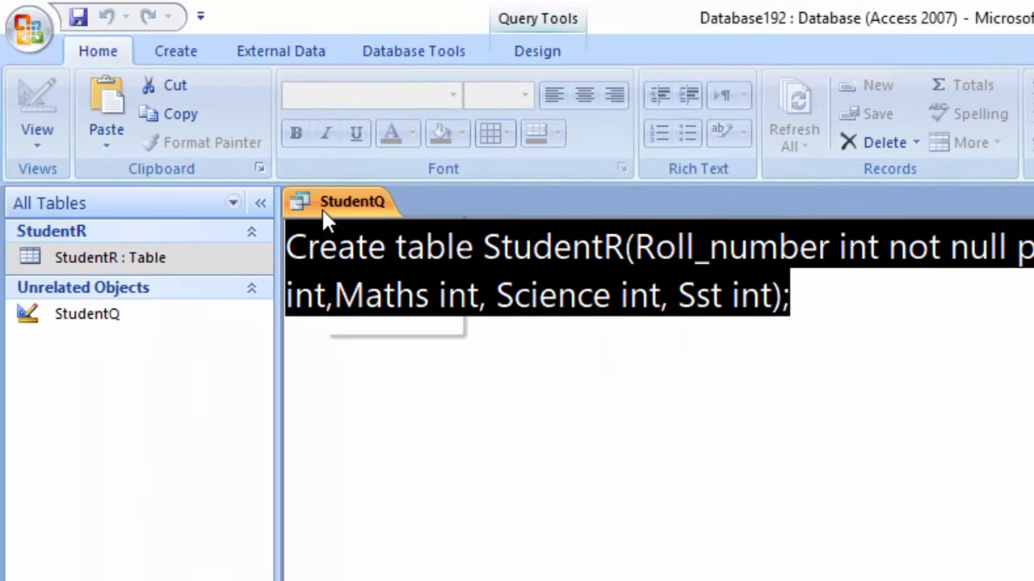
right_click(323, 207)
click(379, 255)
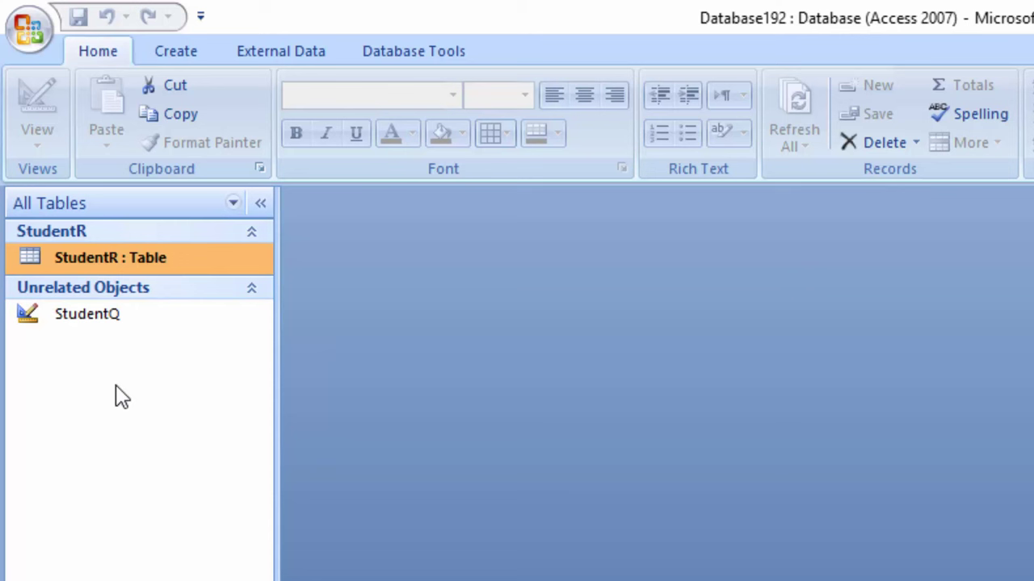
- Start a new table-less query in SQL view and remove the semicolon, leaving just SELECT
click(181, 55)
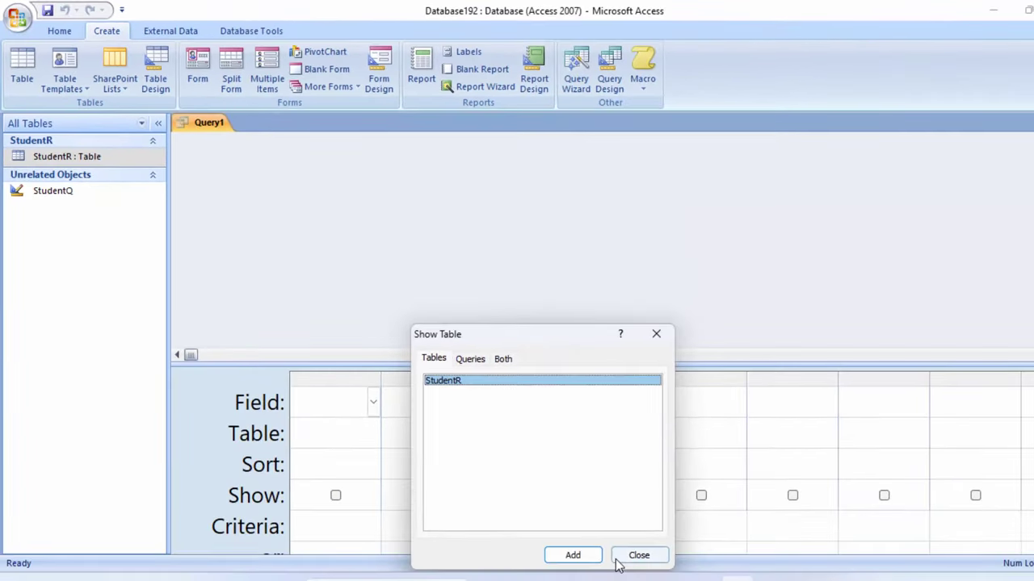
click(638, 556)
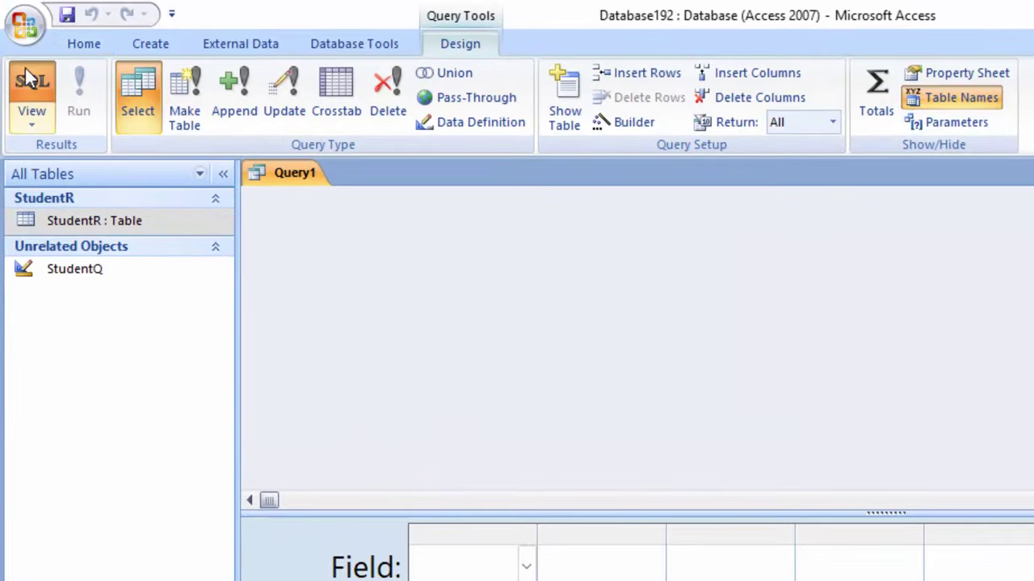
click(28, 81)
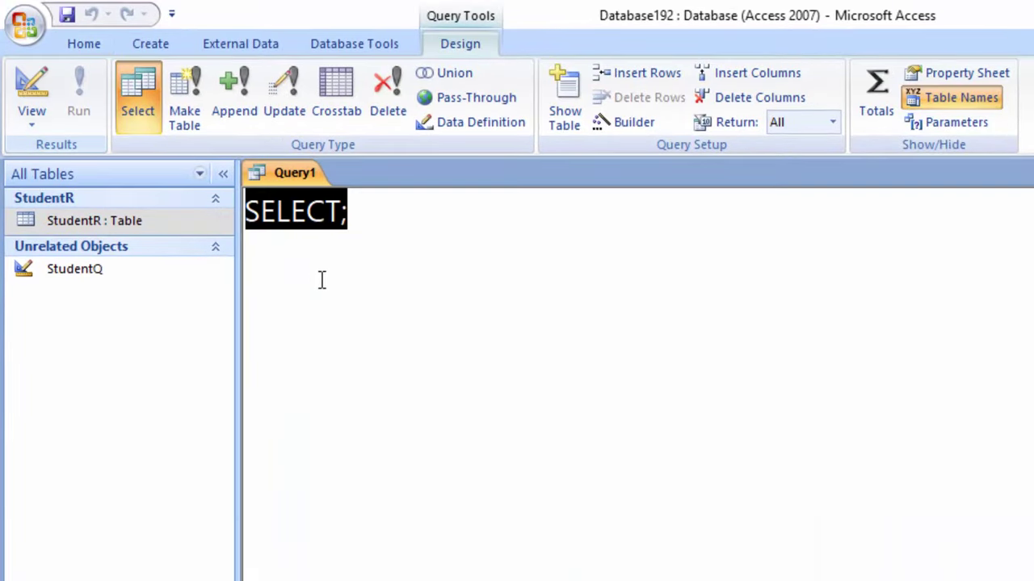
click(425, 210)
key(BackSpace)
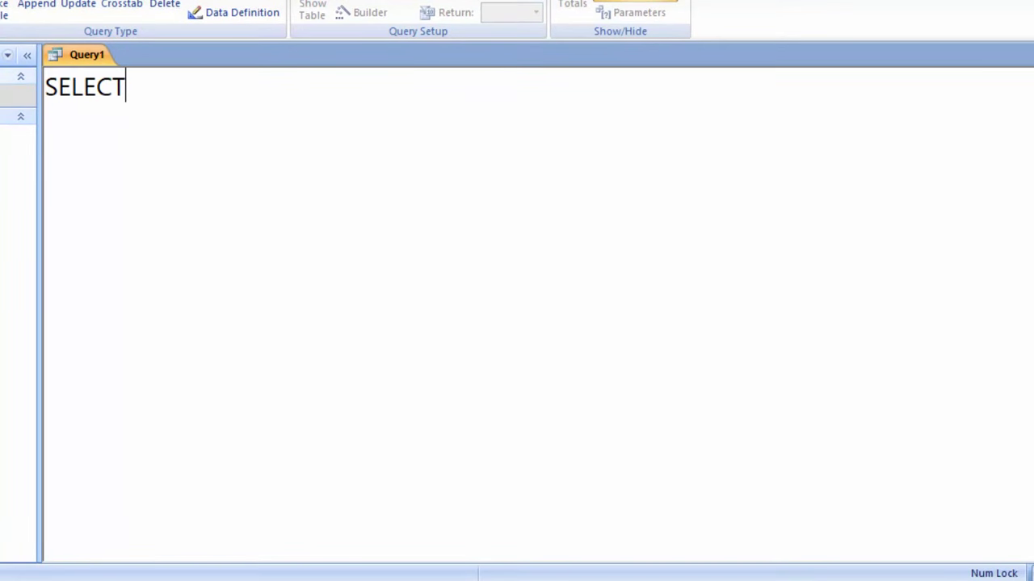
- With StudentR open for reference, list Roll_number, Name_of_Students, Computer and Maths after SELECT
double_click(16, 95)
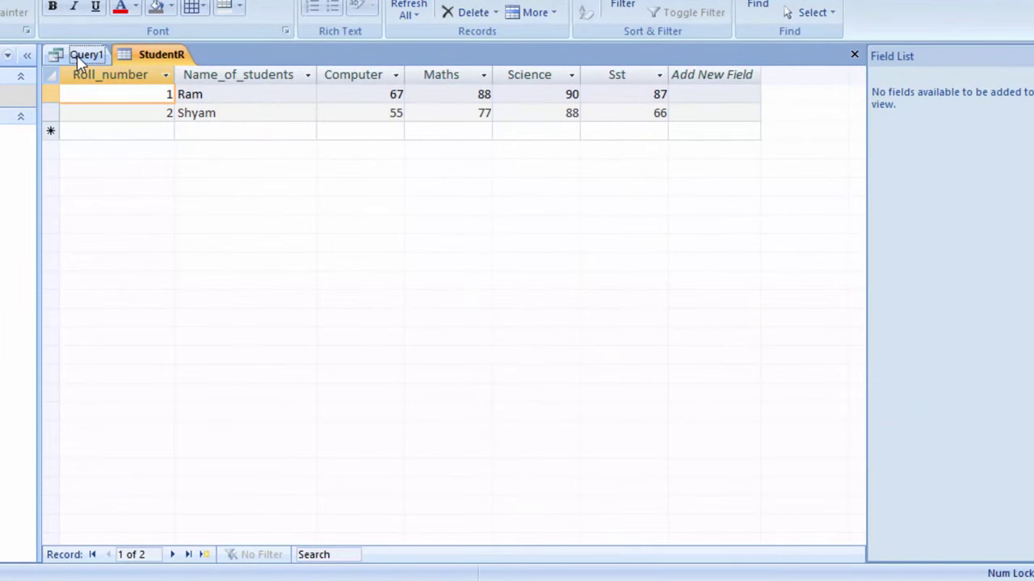
click(80, 56)
text(R)
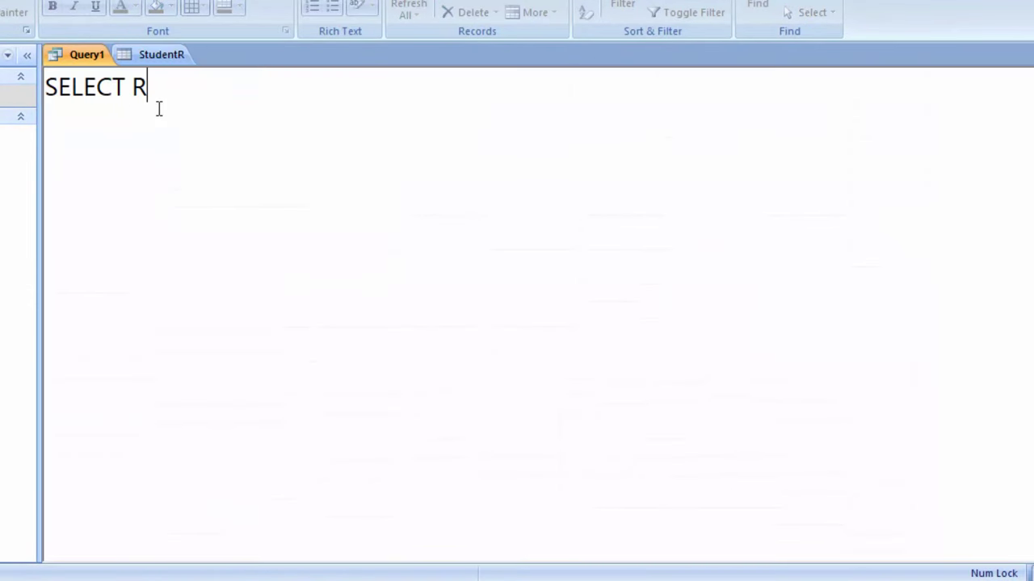
text(oll_n)
text(umber,)
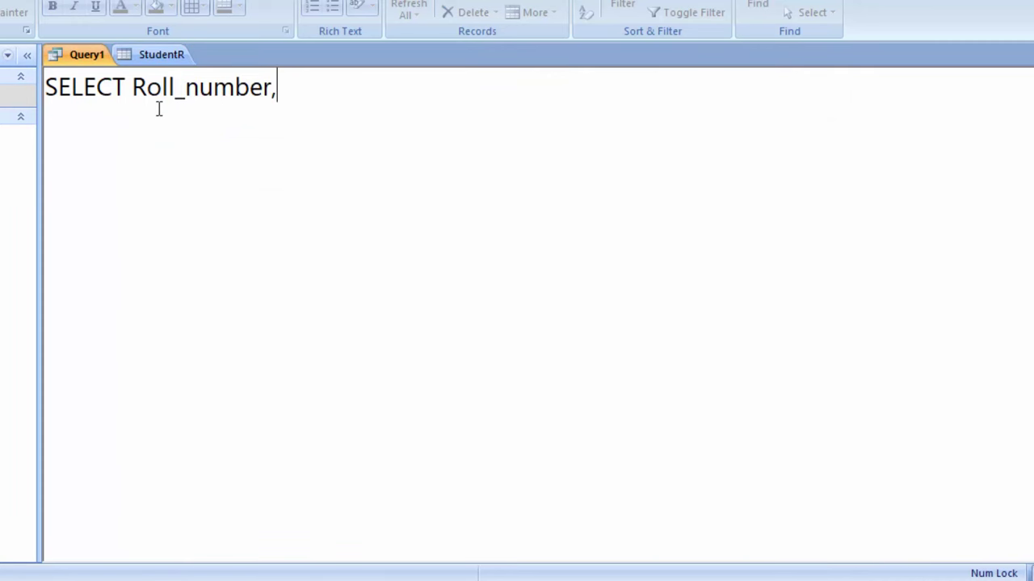
click(159, 57)
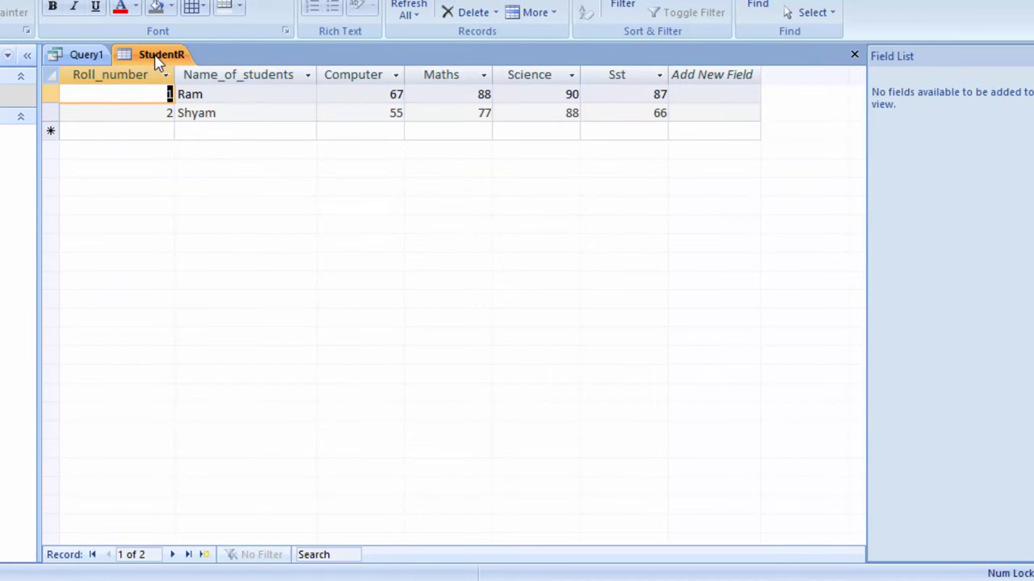
click(86, 54)
text(N)
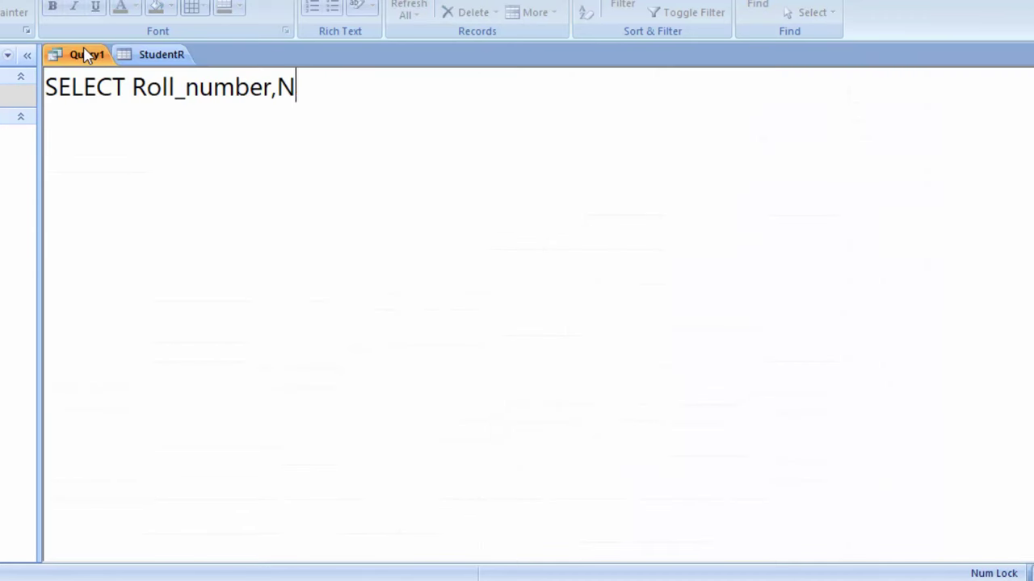
text(ame_of)
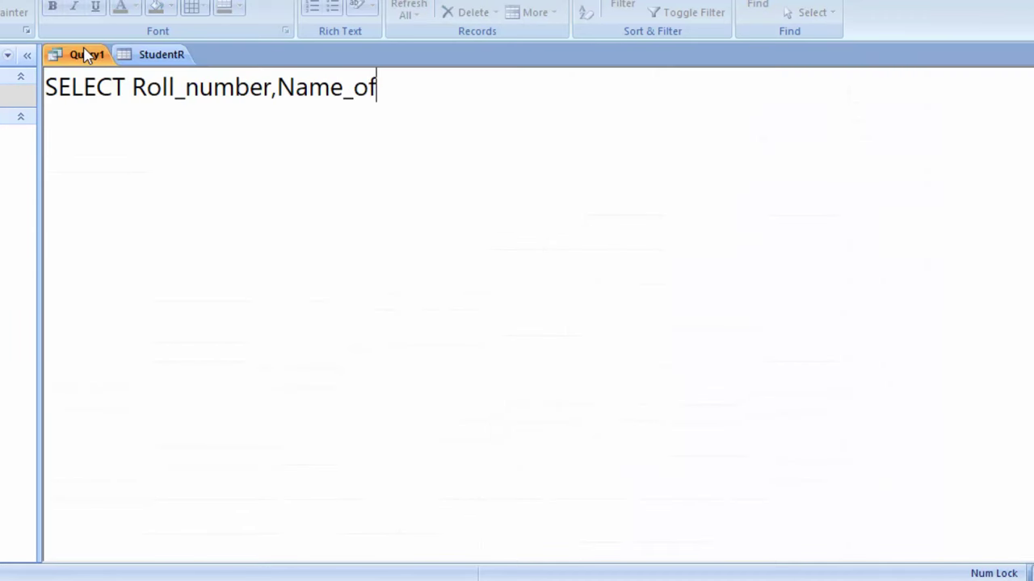
text(_Stude)
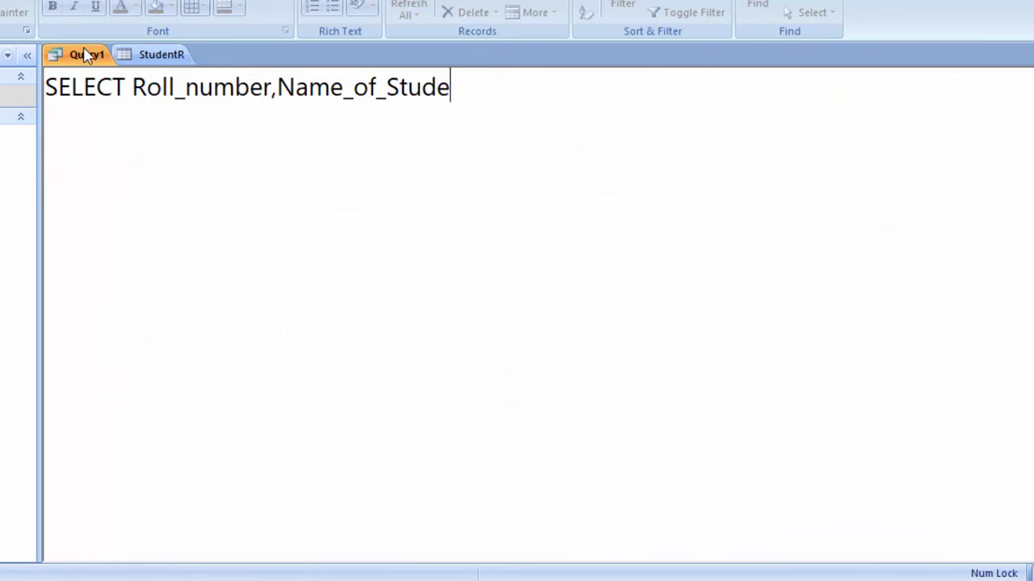
text(nts,)
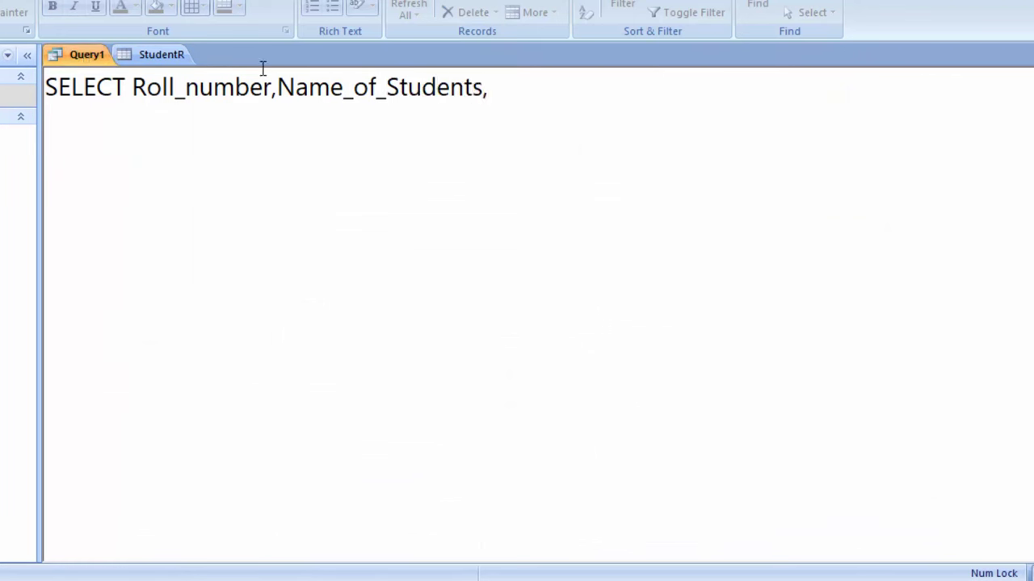
click(151, 58)
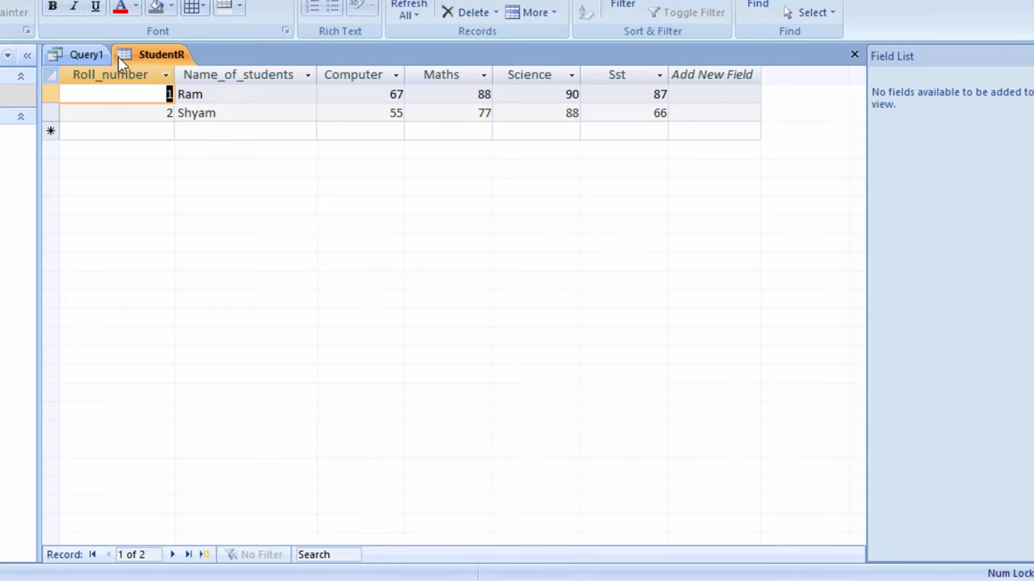
click(87, 57)
text(Co)
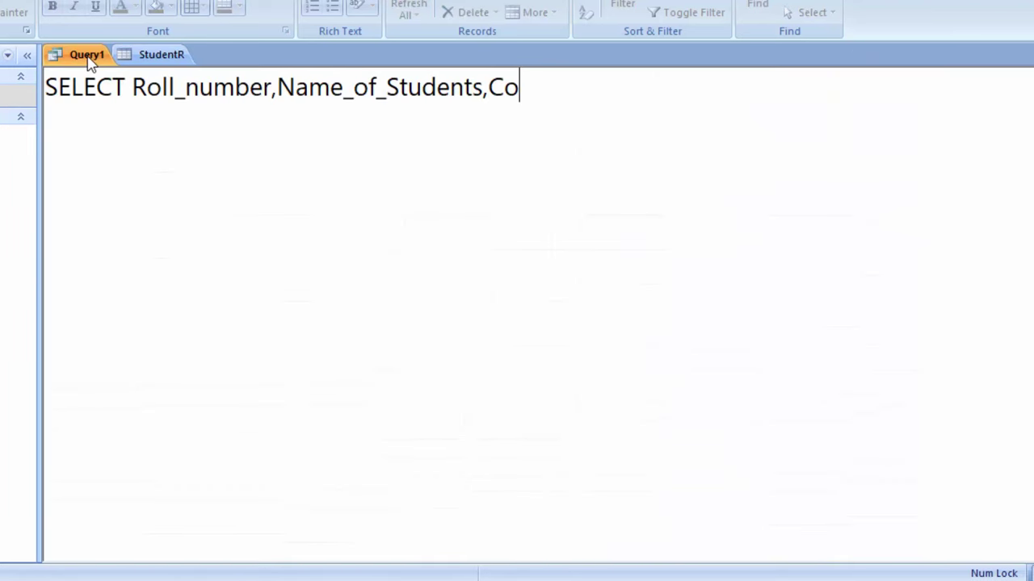
text(mputer,)
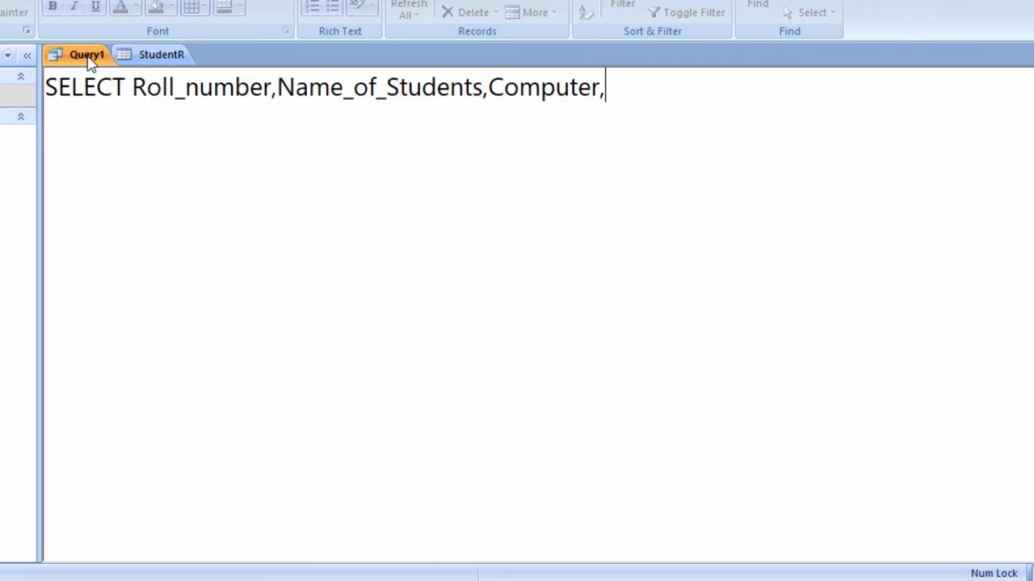
click(144, 58)
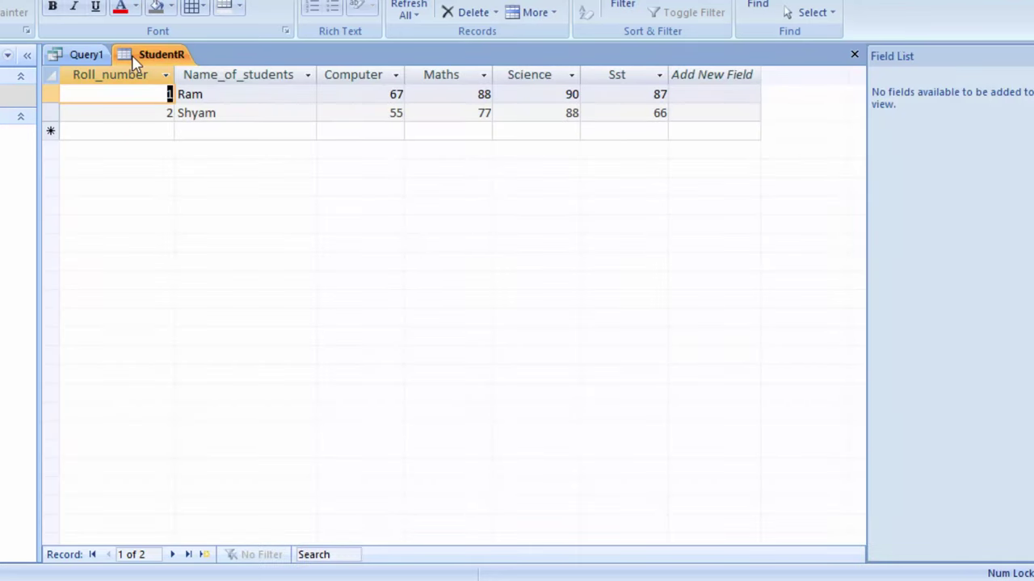
click(74, 58)
text(M)
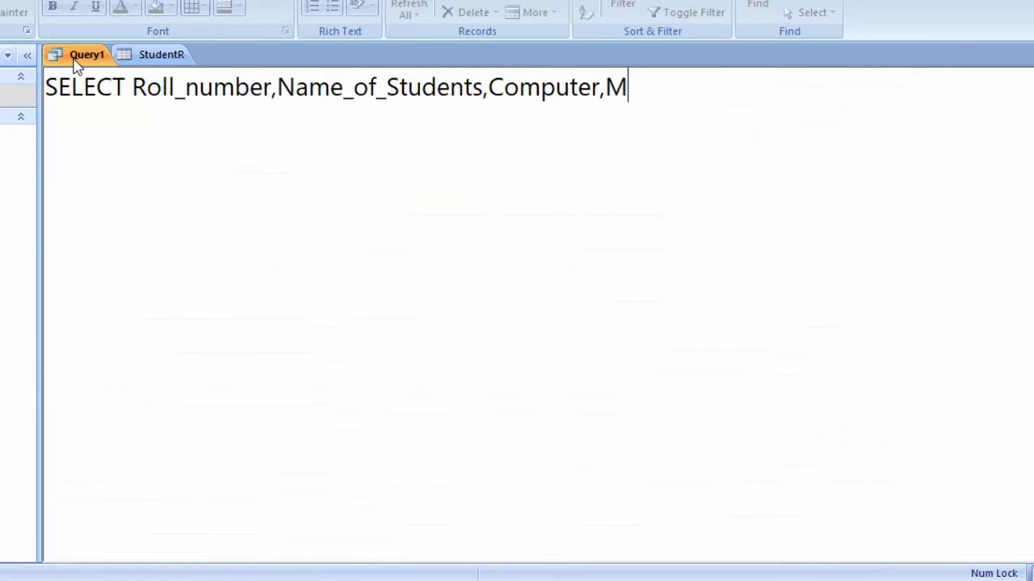
text(aths,)
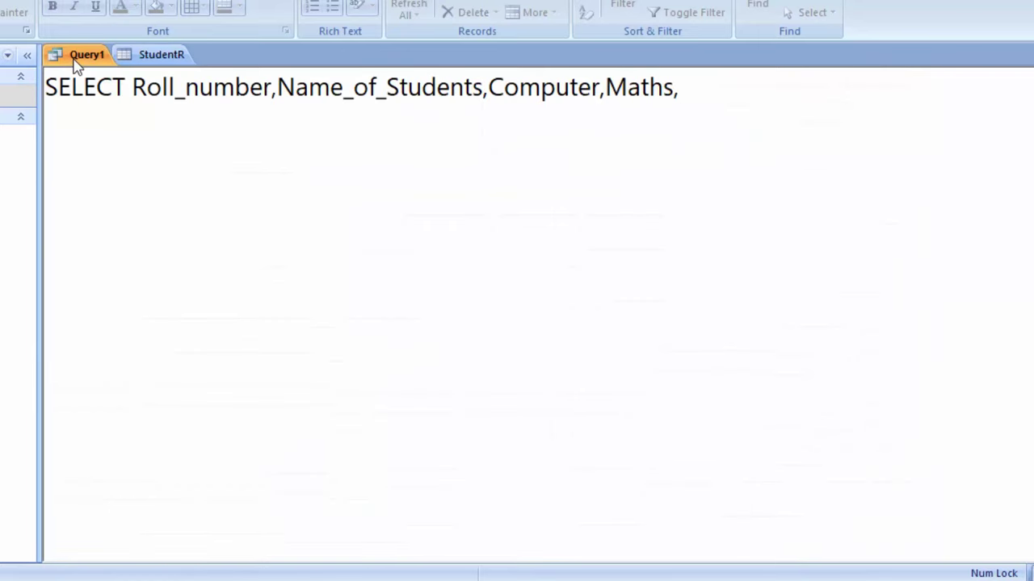
- Add Science and Sst, plus (Computer+Maths+Science+Sst) as Total from StudentR
click(165, 60)
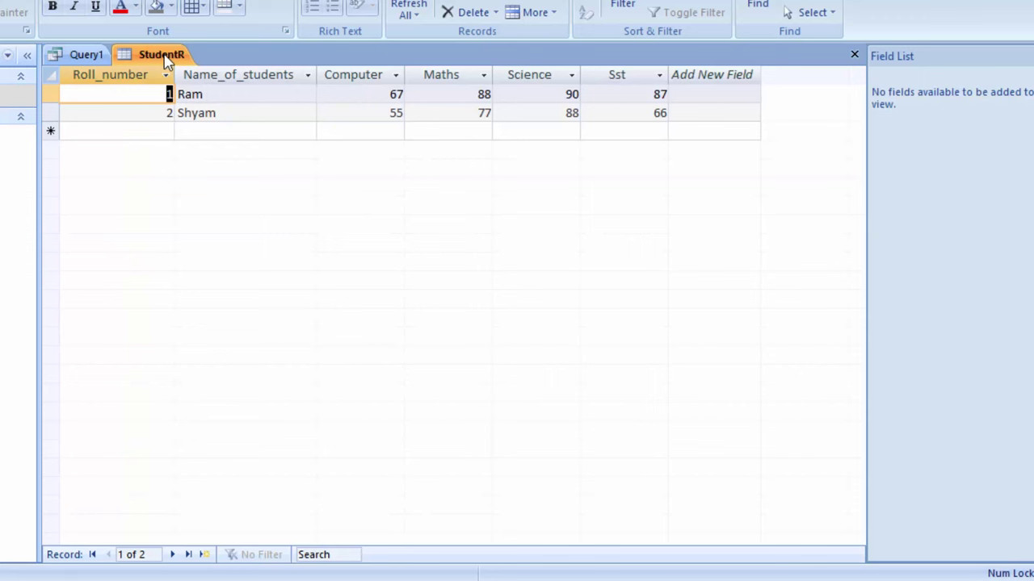
click(85, 60)
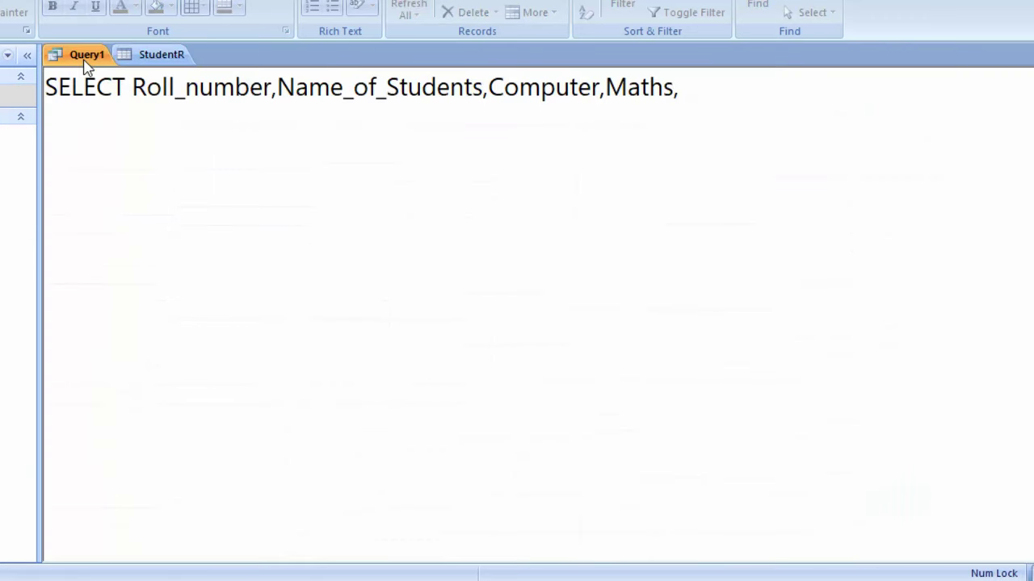
text(Scie)
text(nce,)
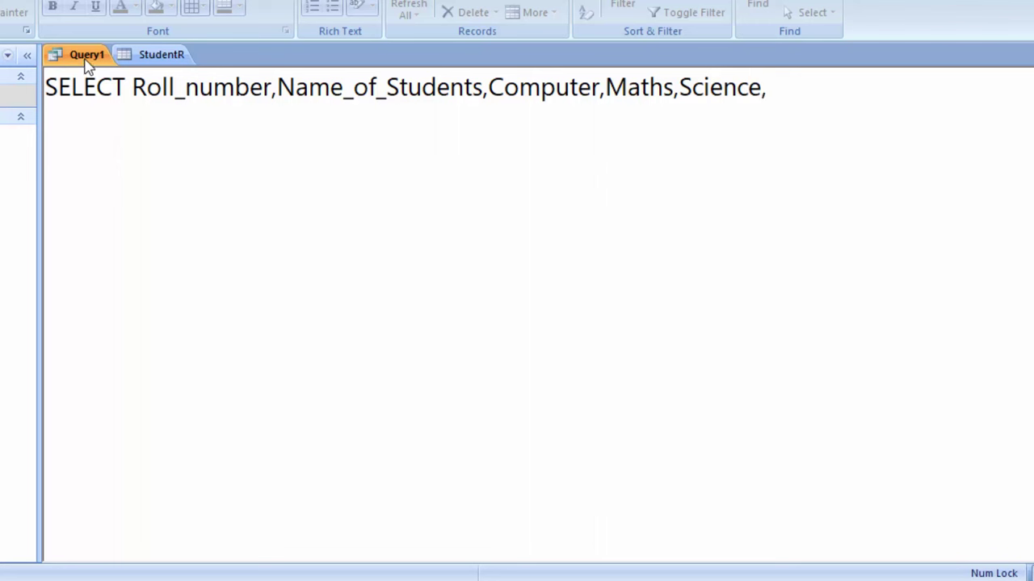
click(165, 60)
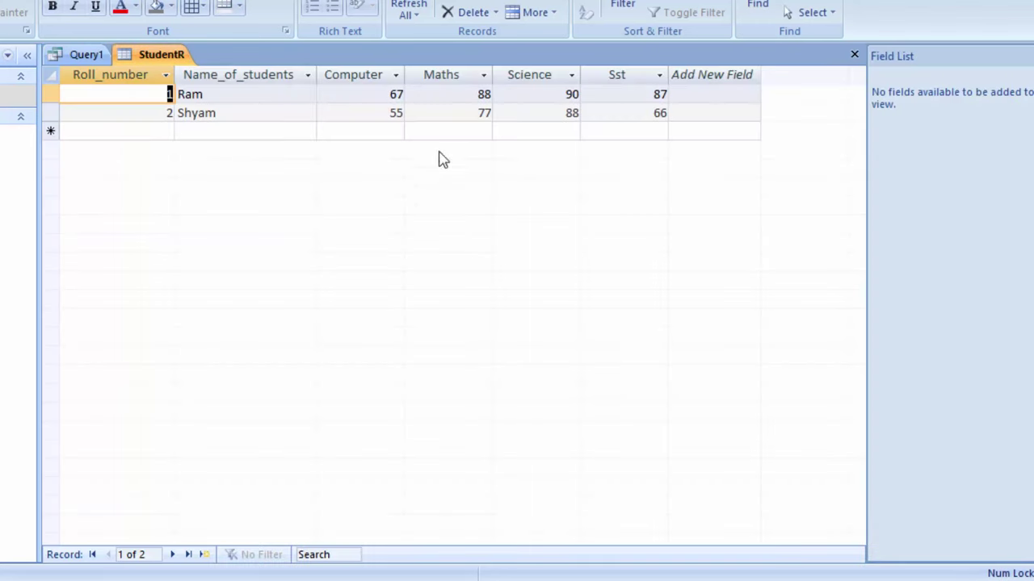
text(S)
text(st)
key(BackSpace)
key(BackSpace)
click(84, 56)
text(S)
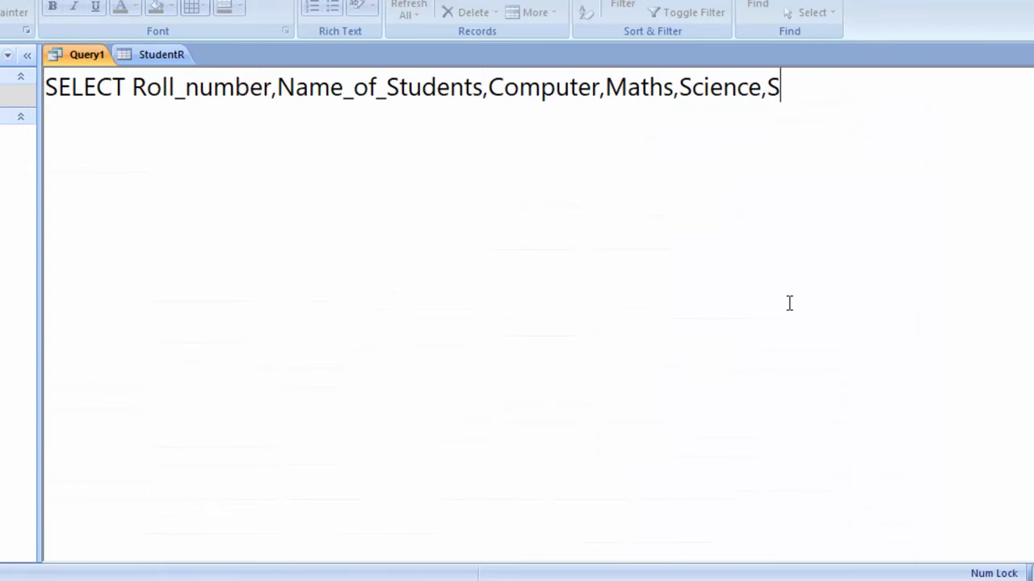
text(st)
text(,)
text(()
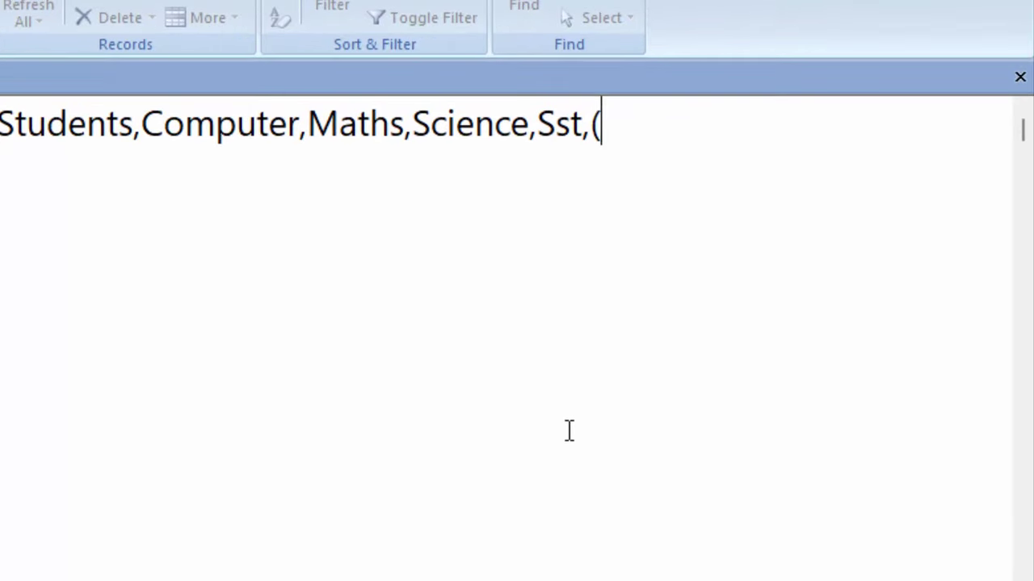
text(Compu)
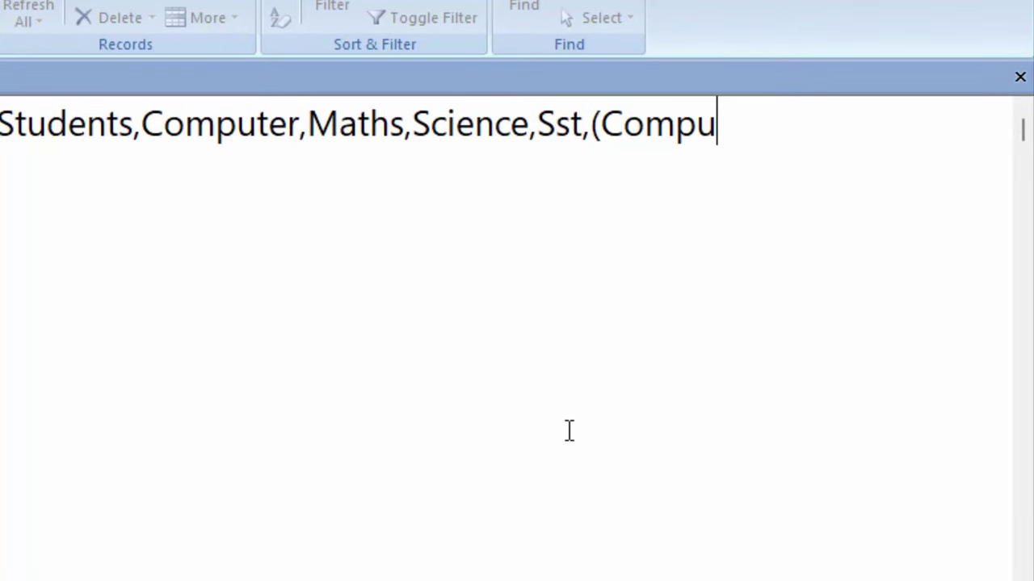
text(ter)
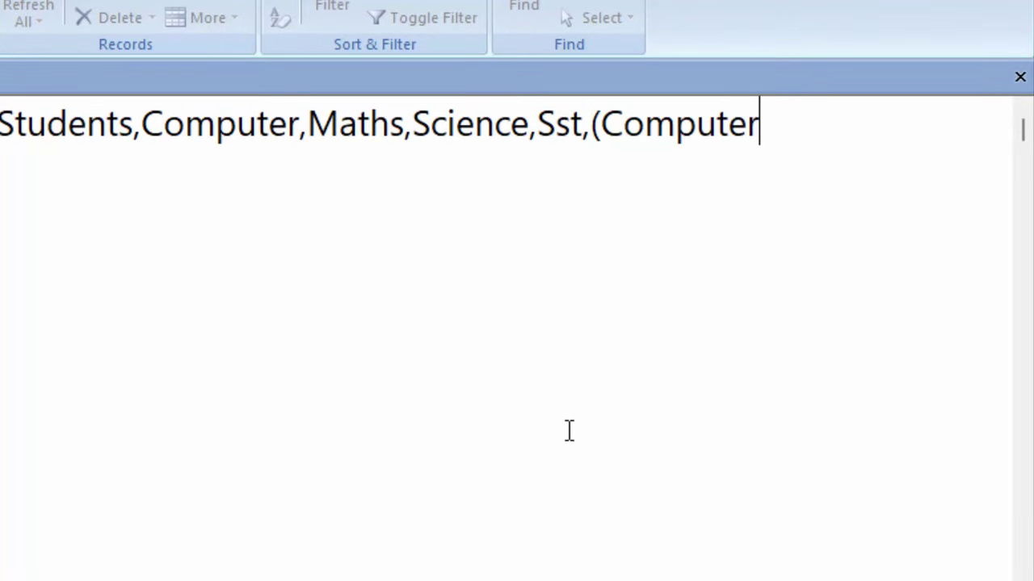
text(+)
text(Maths)
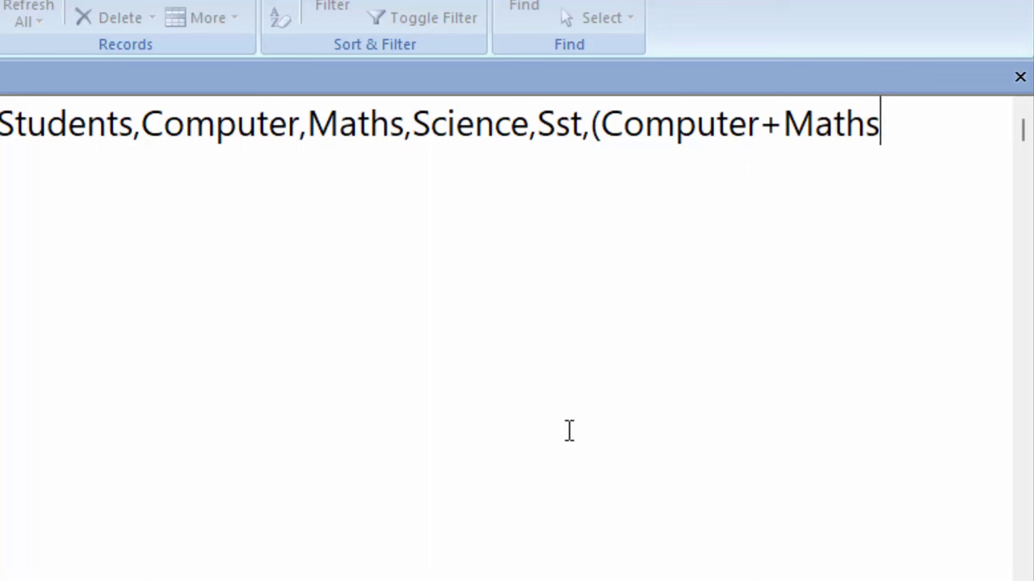
text(+)
text(Scie)
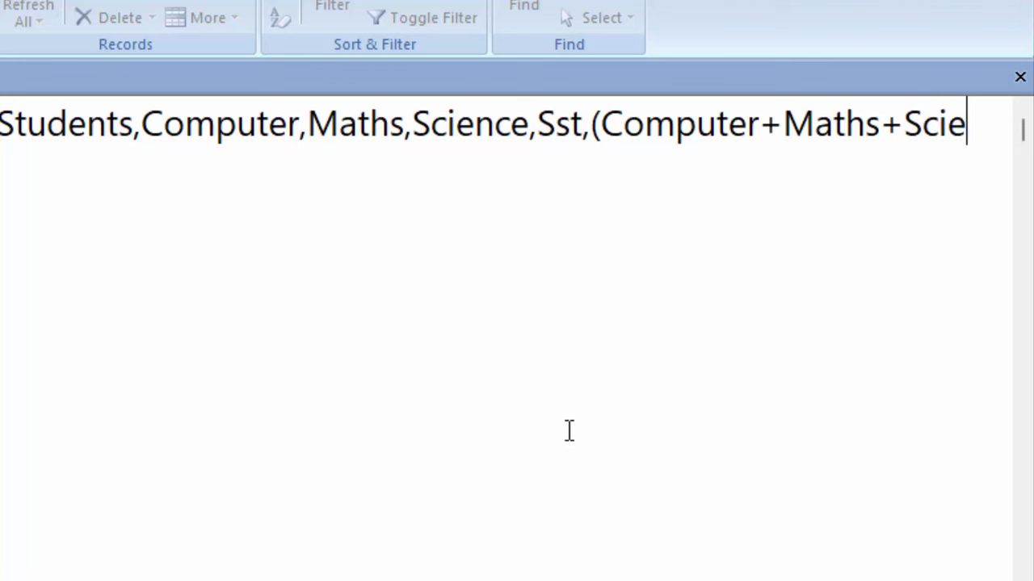
text(nce+)
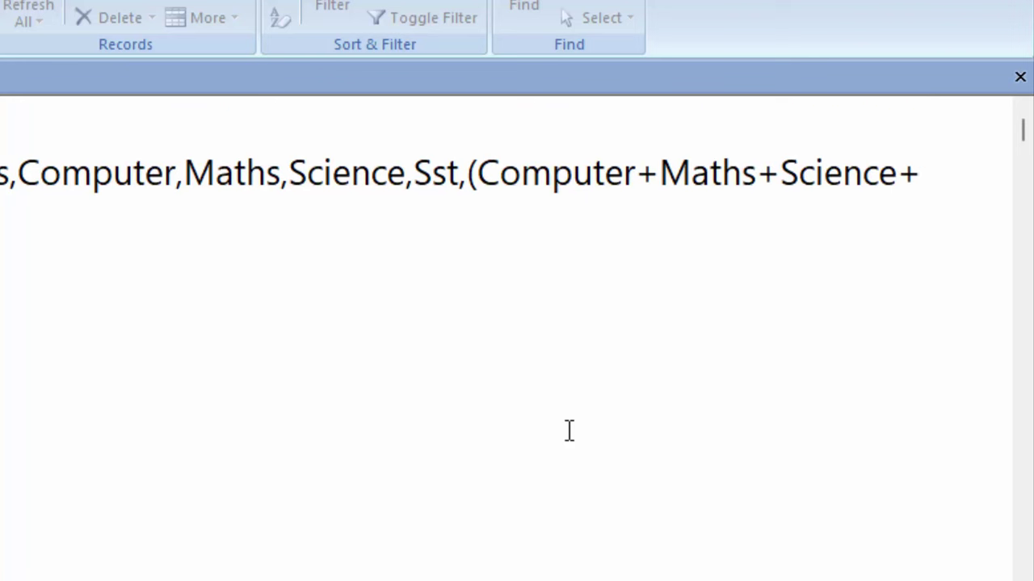
text(Ss)
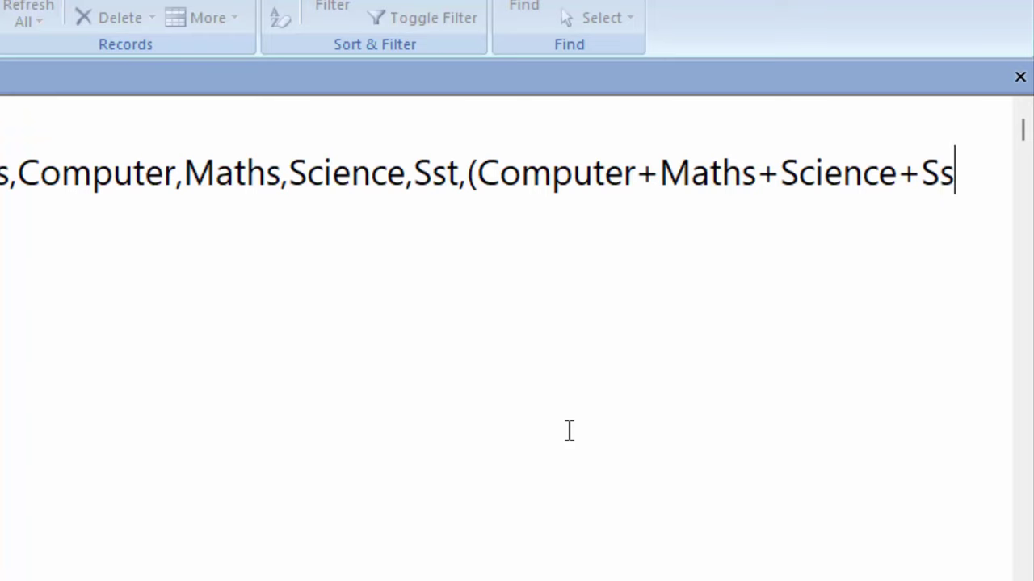
text(t))
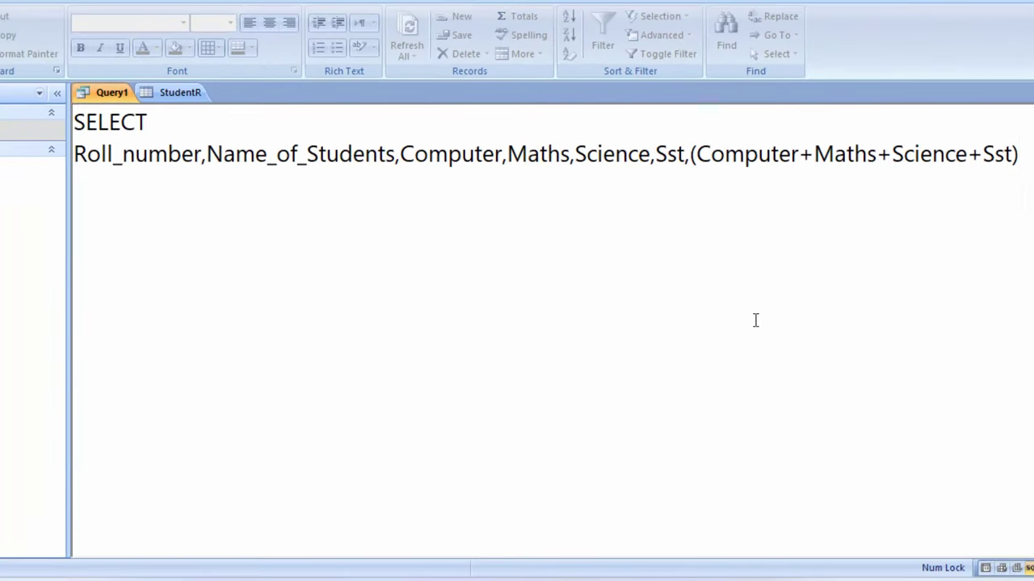
text(as To)
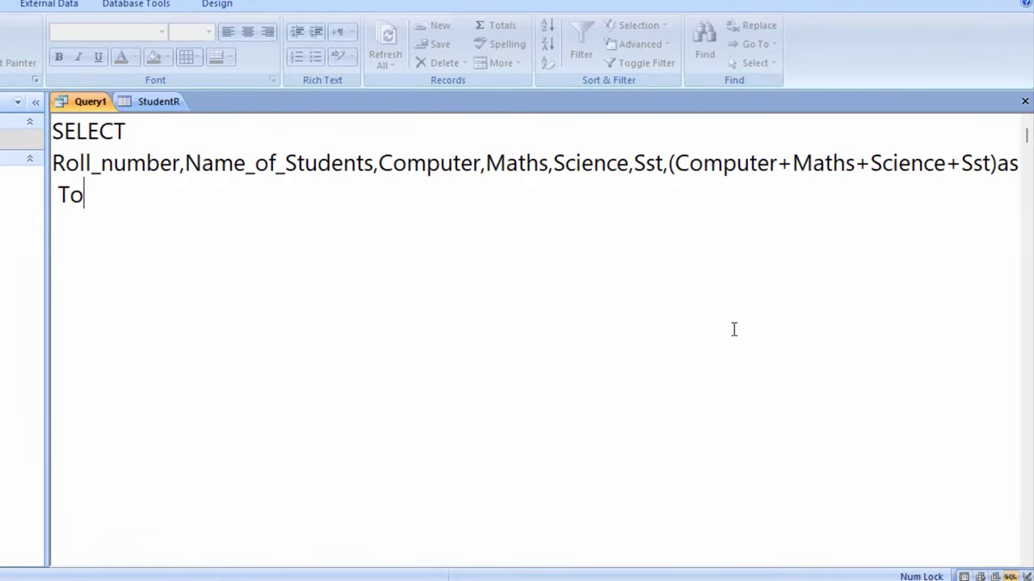
text(tal)
text( fr)
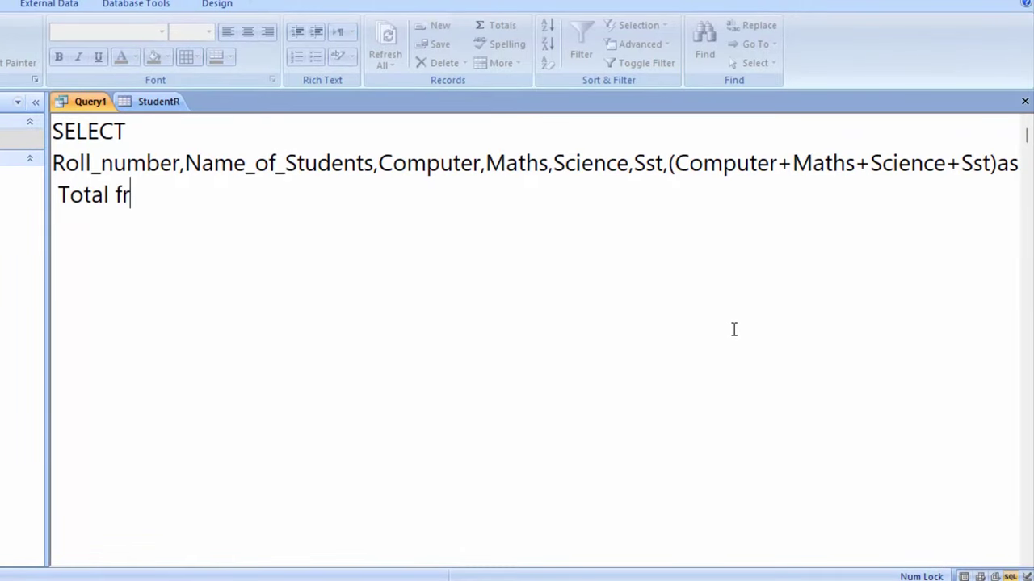
text(om )
text(Studen)
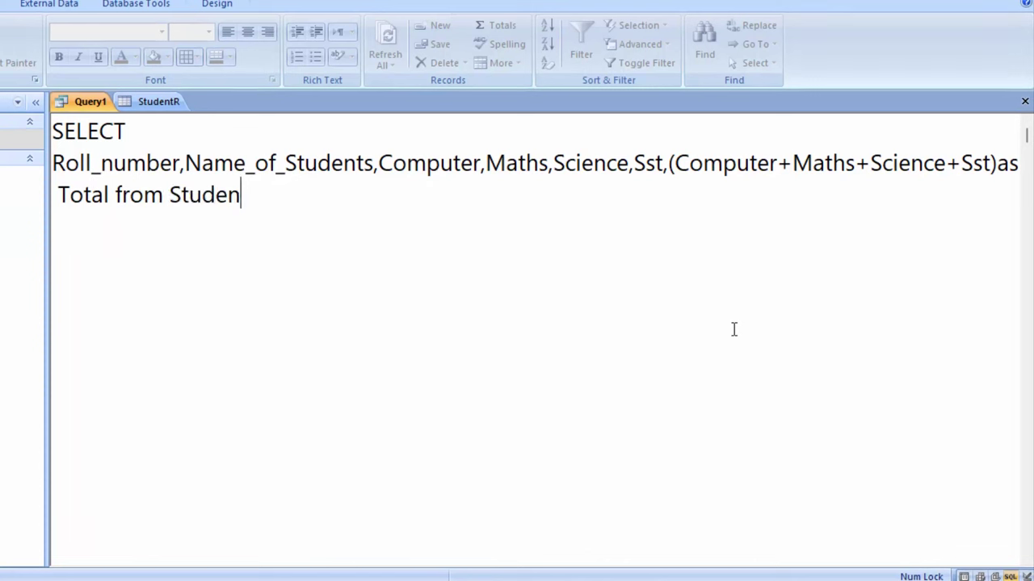
text(tR;)
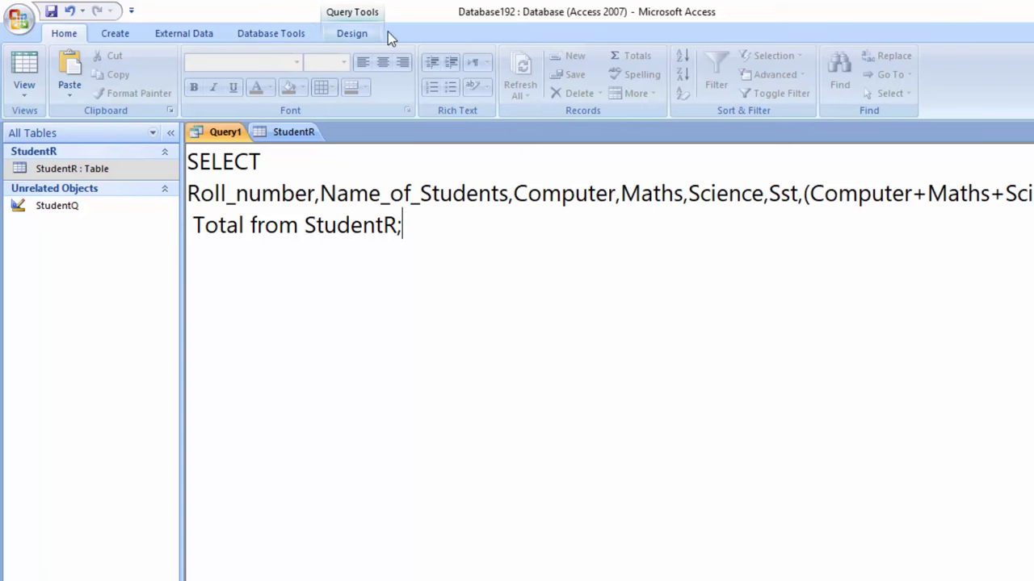
- Run the total-marks query to view results and save it as TotalQ
click(359, 36)
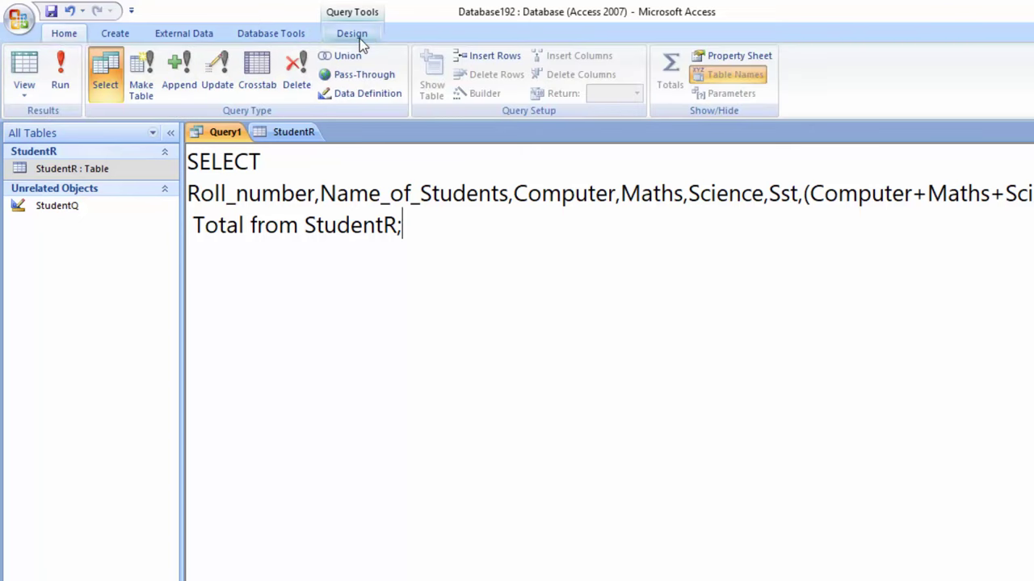
click(62, 71)
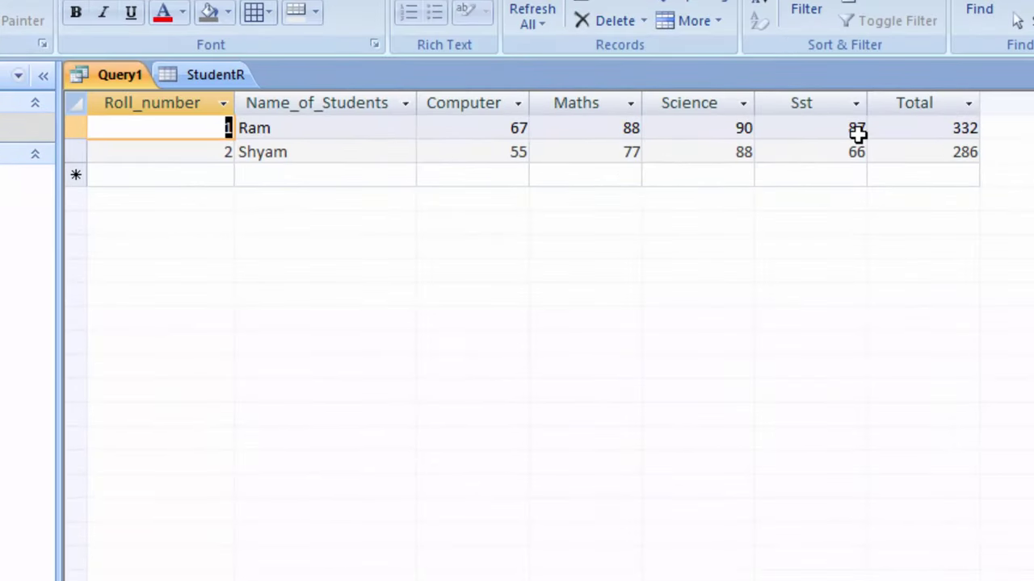
right_click(109, 75)
click(165, 94)
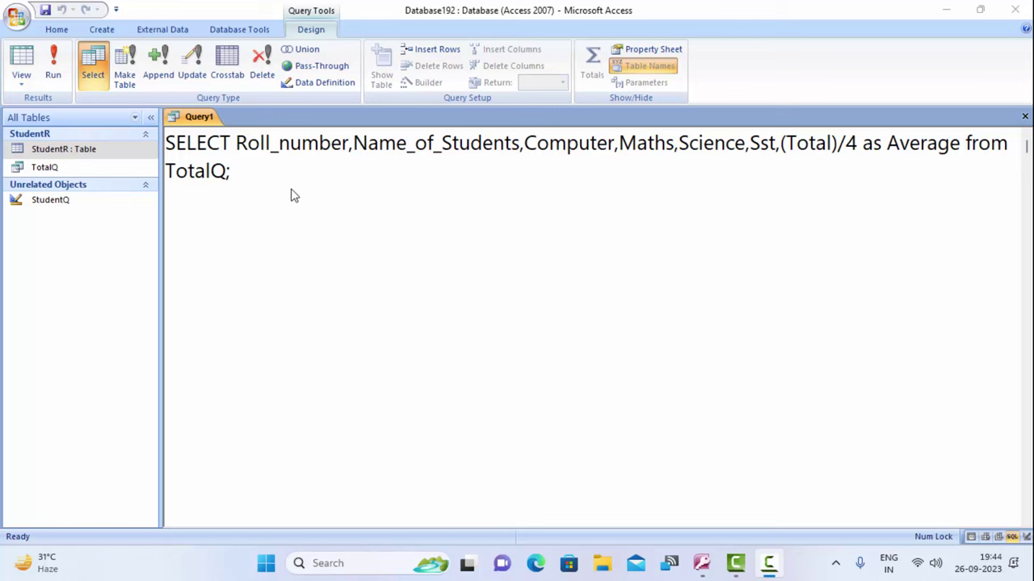
click(292, 189)
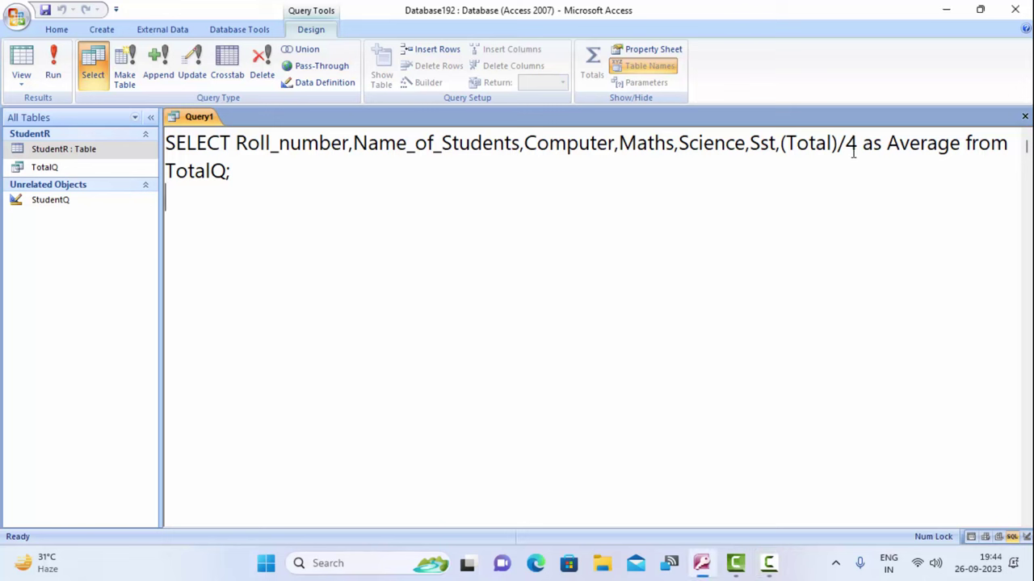
- Open the StudentR table to check its records, then return to the Query1 SQL
click(119, 155)
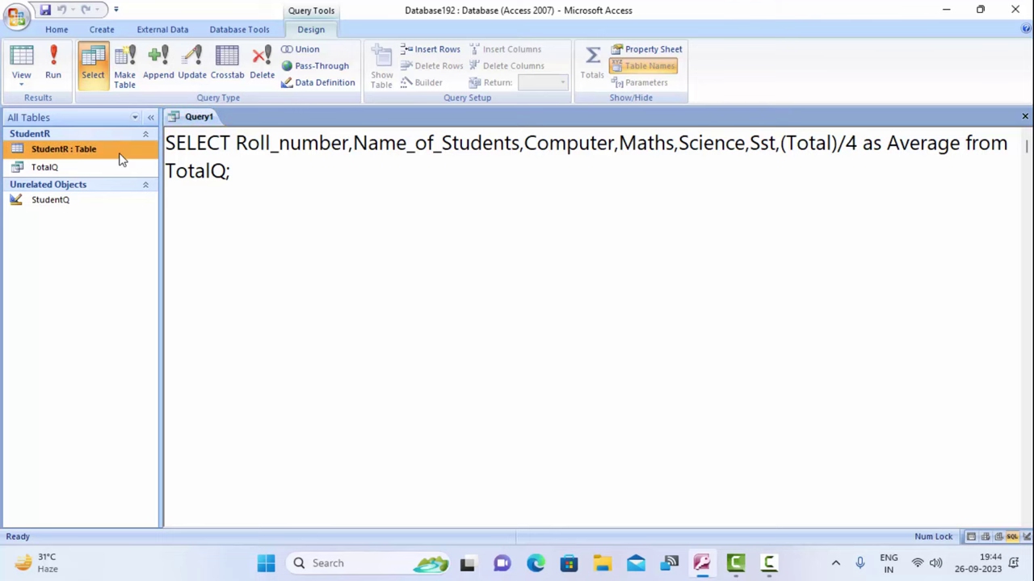
double_click(119, 160)
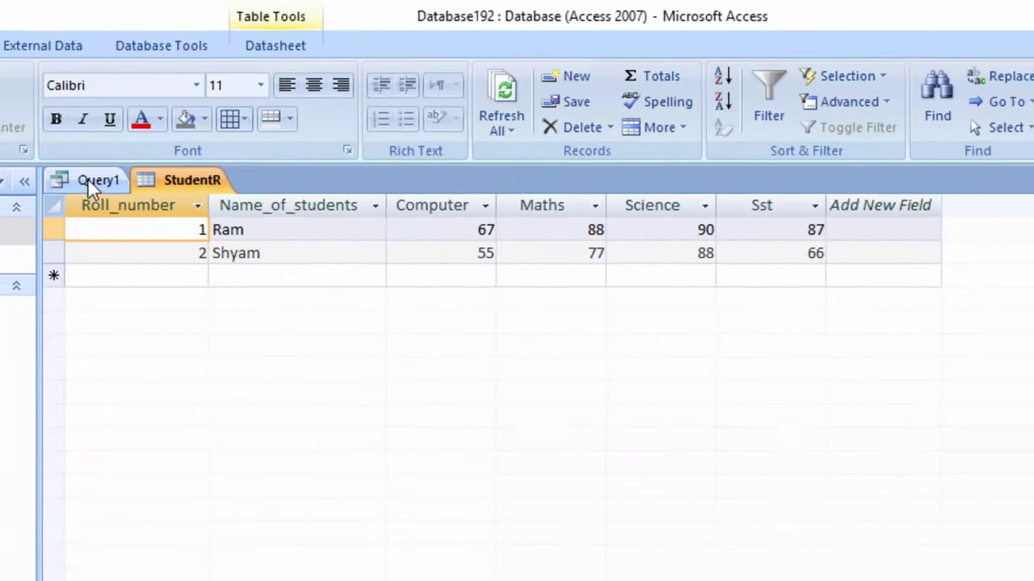
click(87, 182)
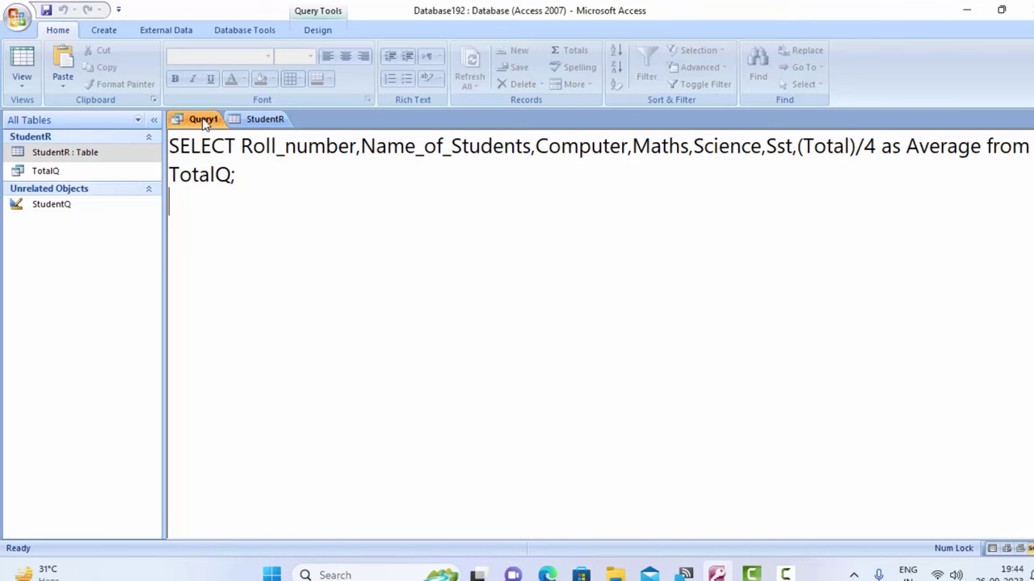
- Save the average query as AverageQ
right_click(204, 121)
click(233, 130)
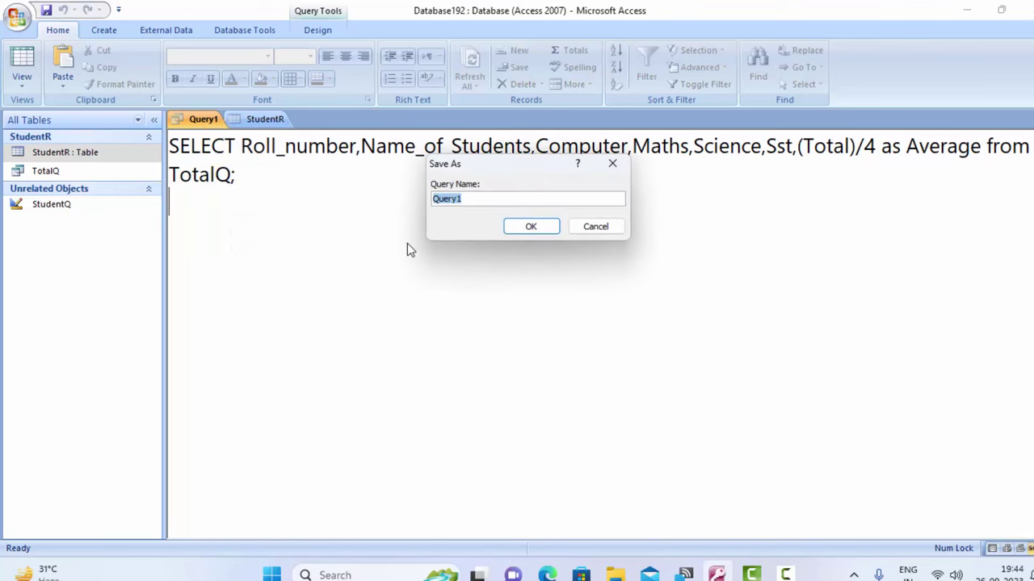
key(BackSpace)
text(Av)
text(e)
text(rage)
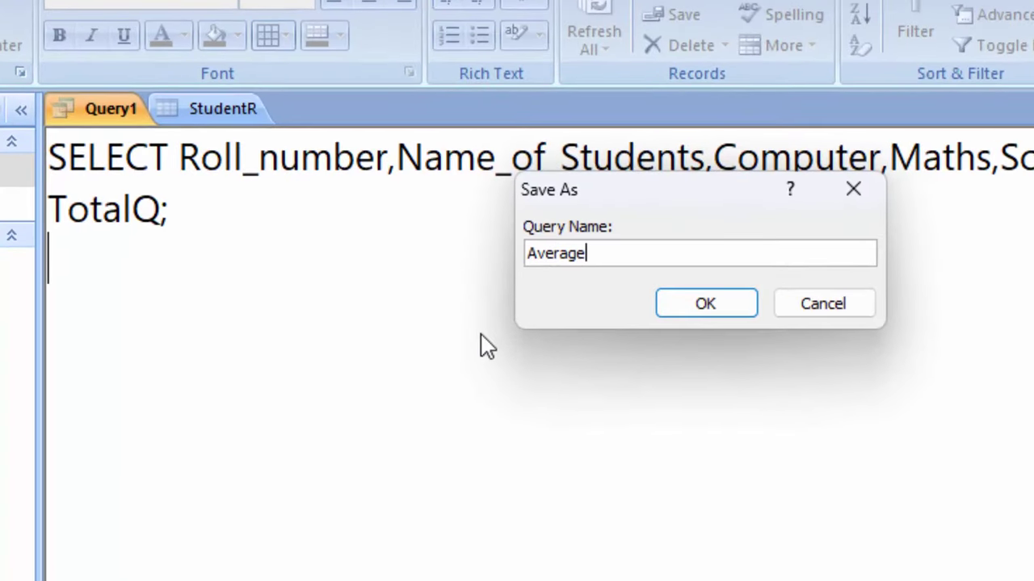
text(Q)
key(Return)
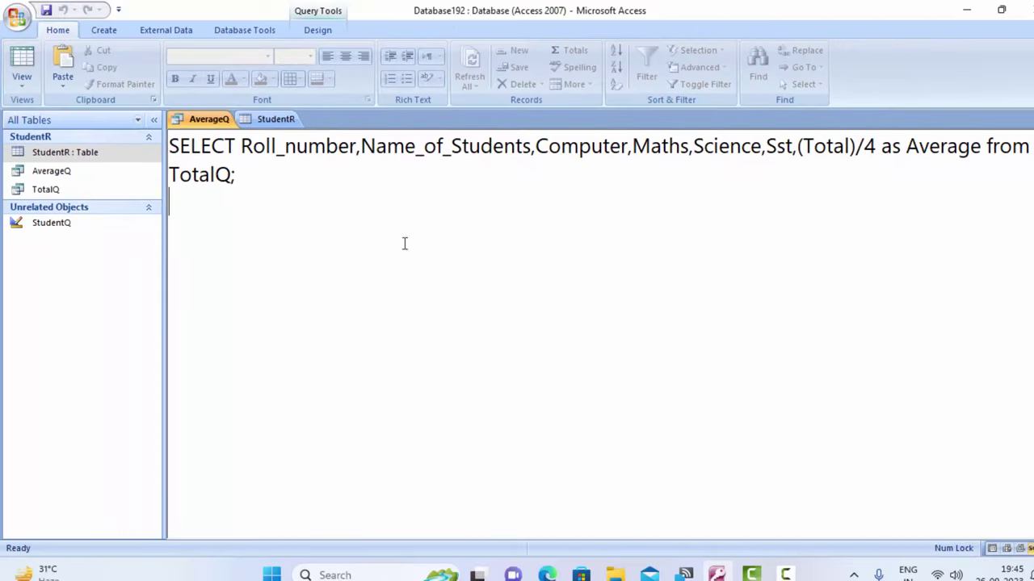
- Close AverageQ and start a table-less Query Design in SQL view, ready after SELECT
right_click(214, 119)
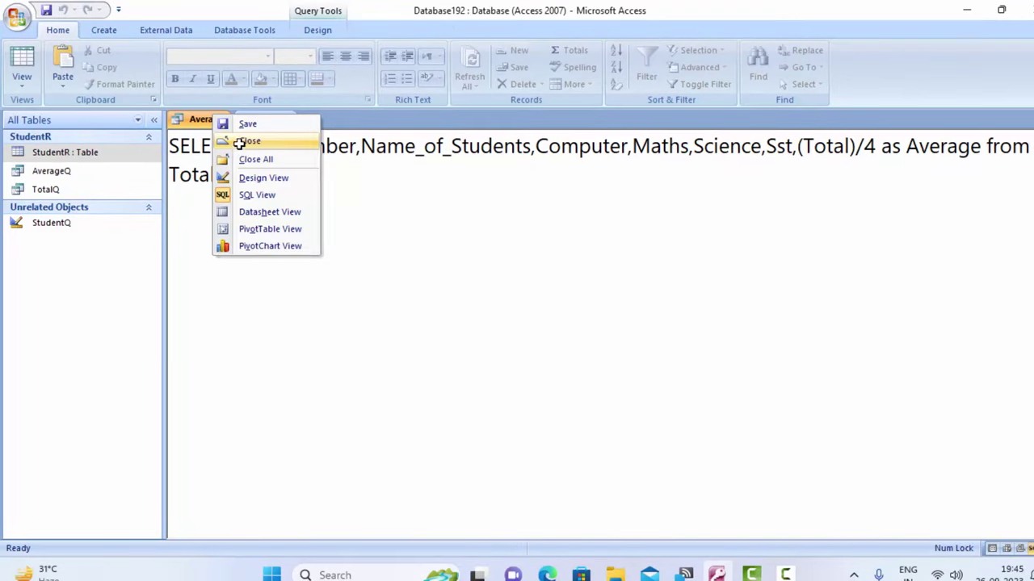
click(244, 139)
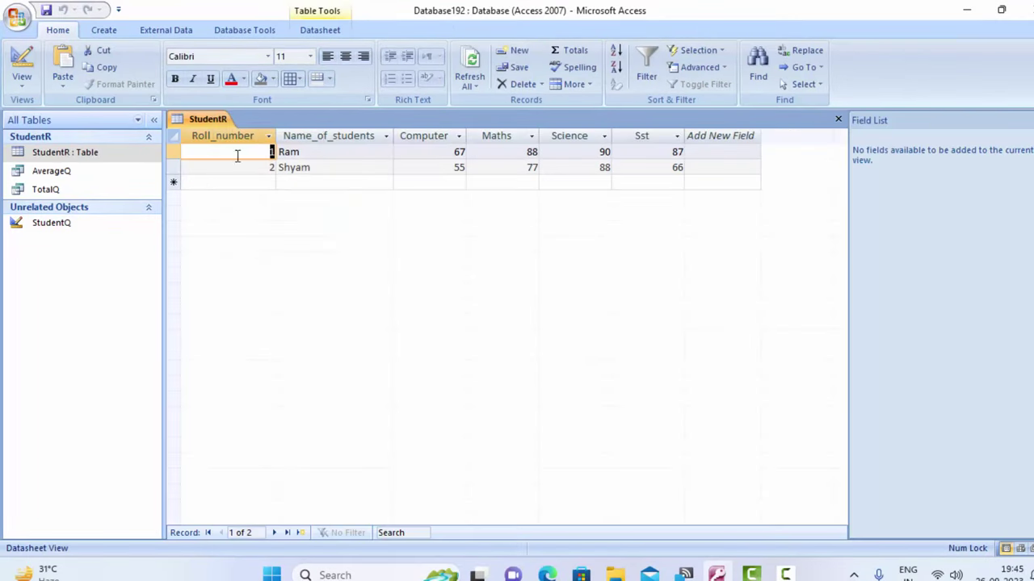
click(104, 30)
click(593, 69)
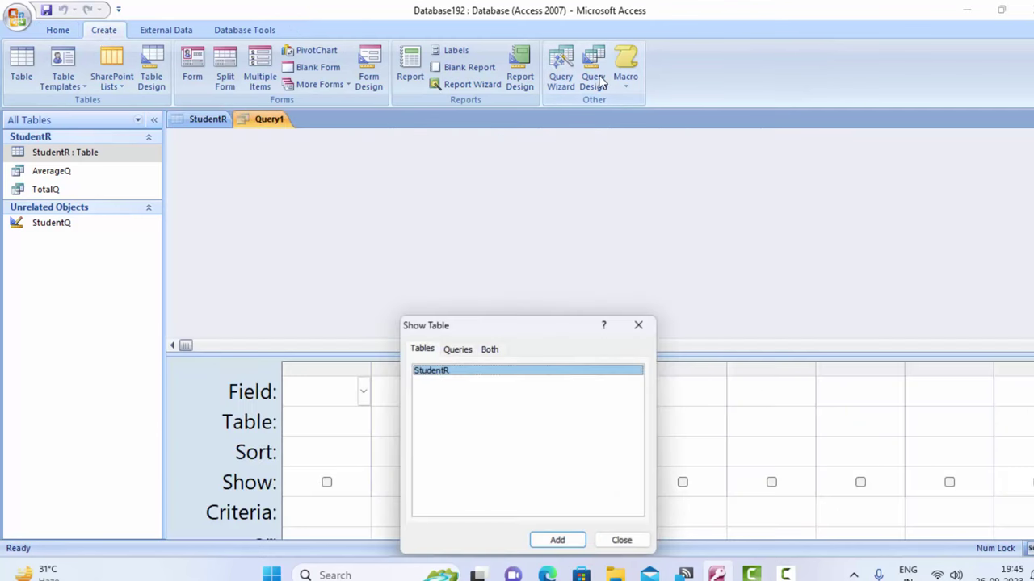
click(620, 540)
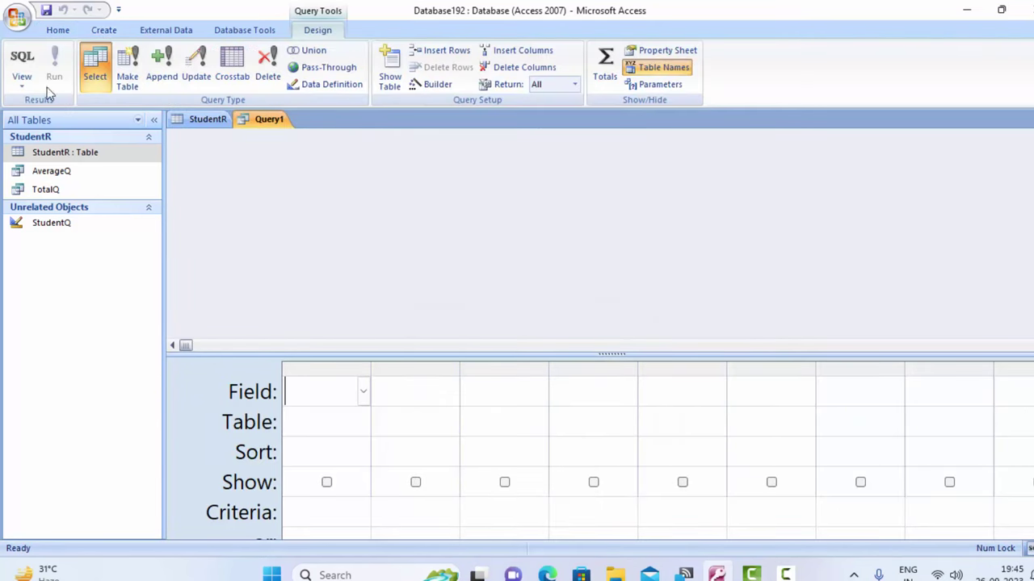
click(16, 58)
click(272, 154)
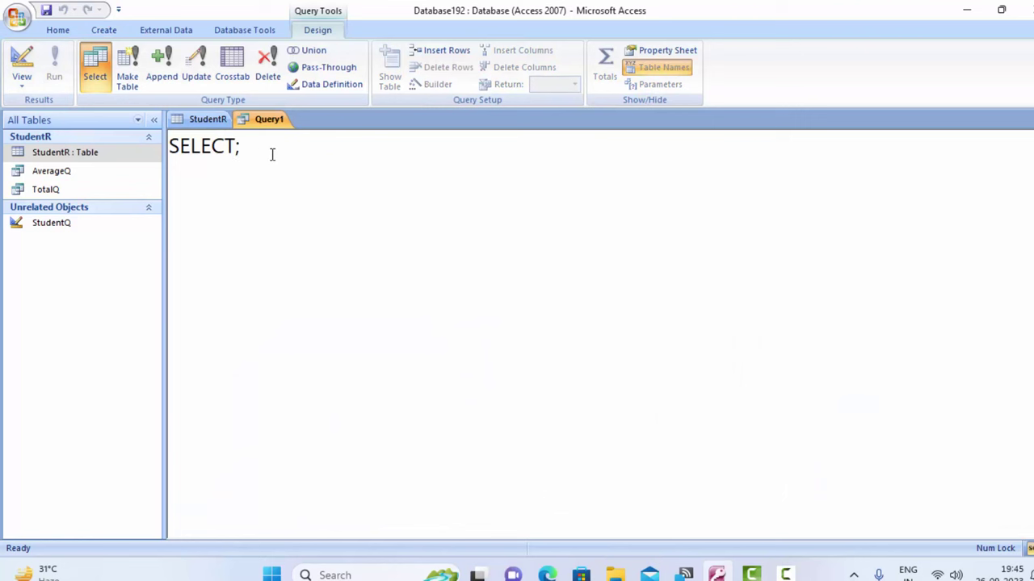
- Select Roll_number, Name_of_Students, Computer, Maths, Science, Sst with nested iif: S≥85, A≥75, C≥65, D≥55
key(BackSpace)
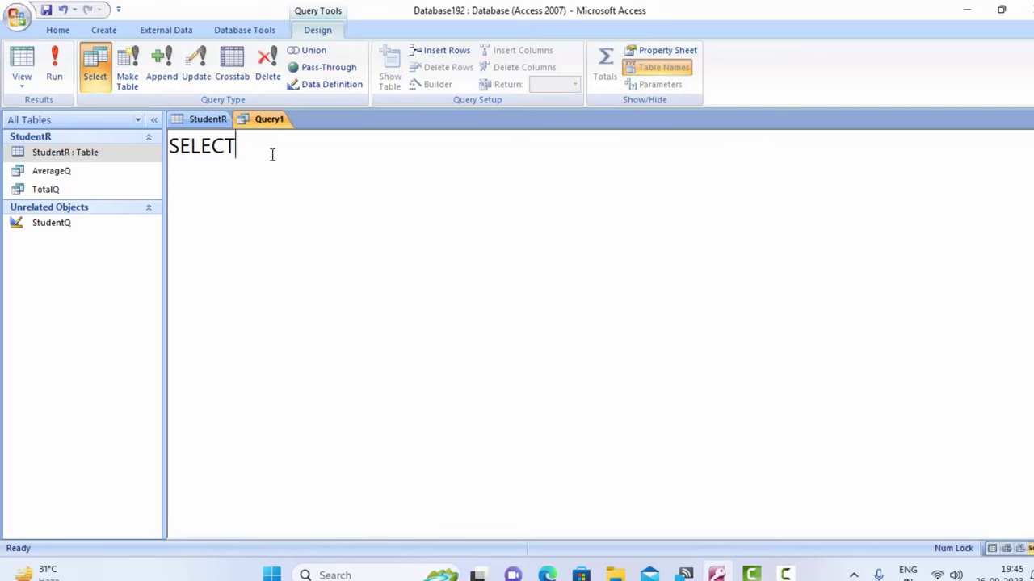
text( Roll_number,Name_of_Students,Computer,Maths,Science,Sst,)
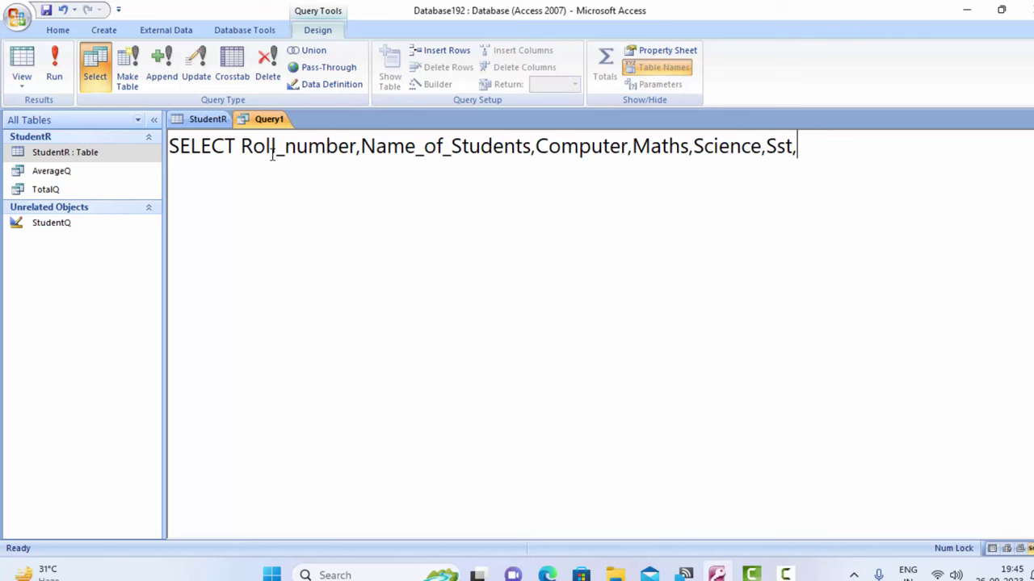
text(ii)
text(f)
text(()
text([Average]>=85,"S",iif()
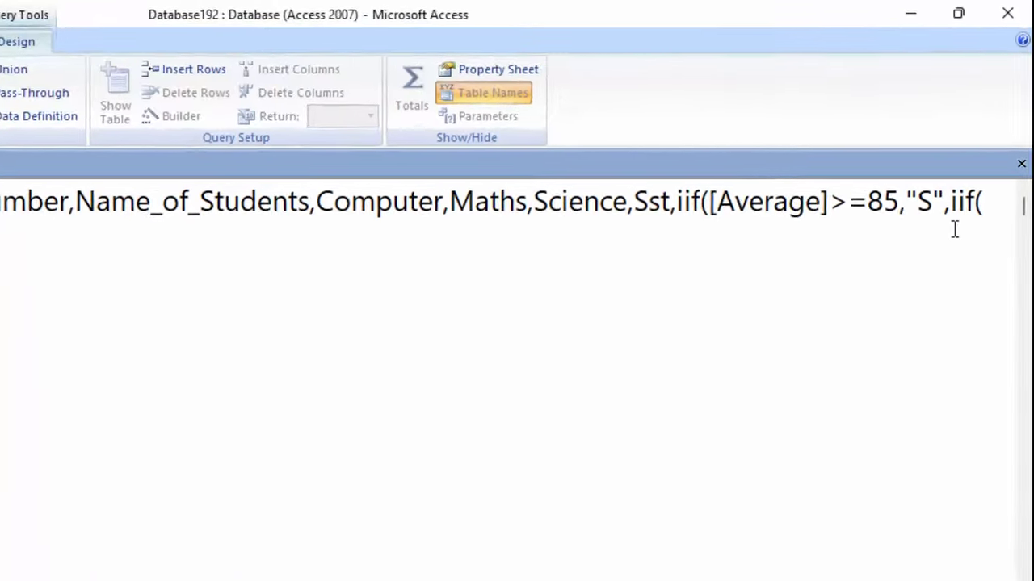
text([)
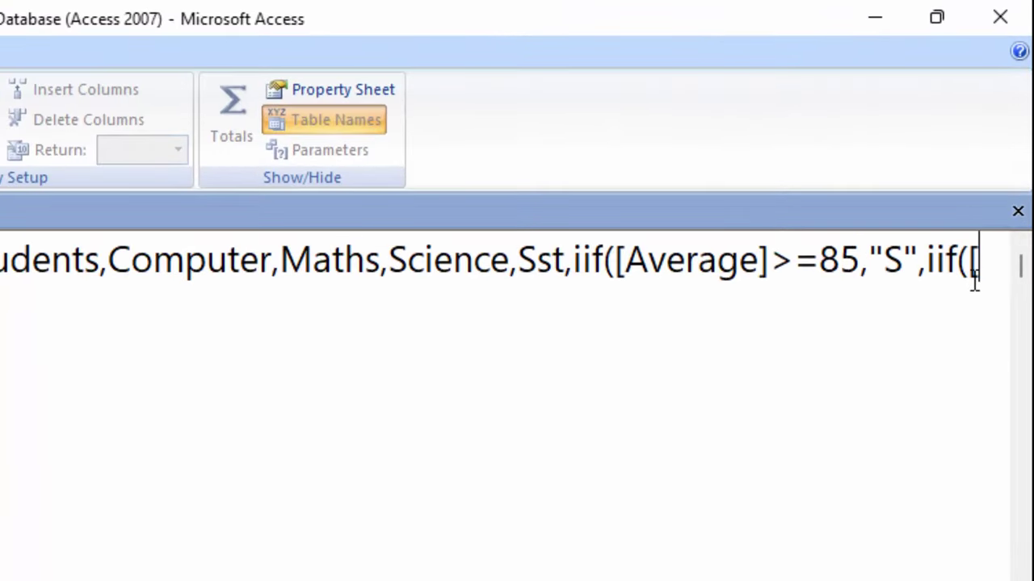
text(A)
text(v)
text(erage)
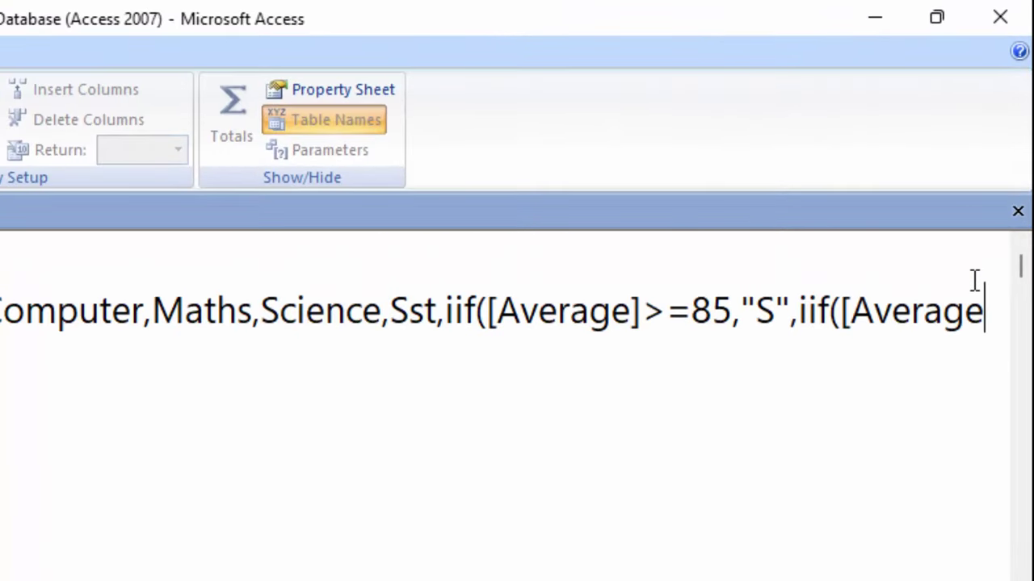
text(])
text(>=7)
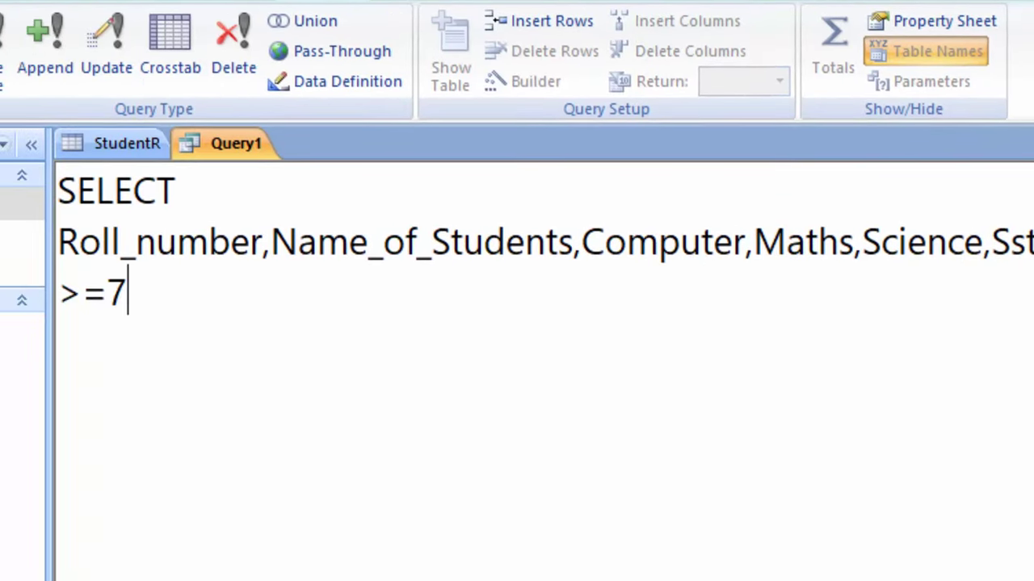
text(5,"A)
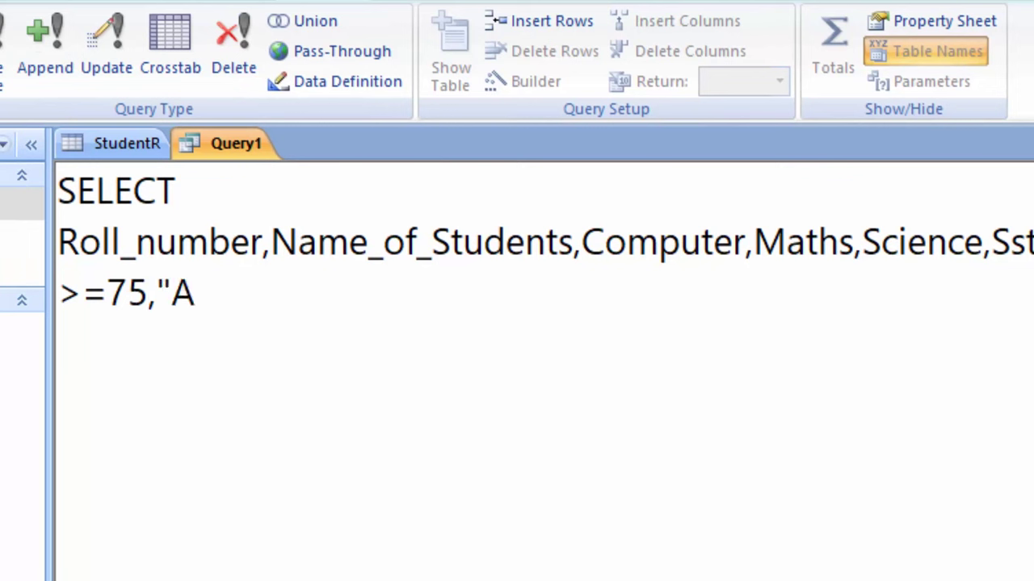
text(",iif()
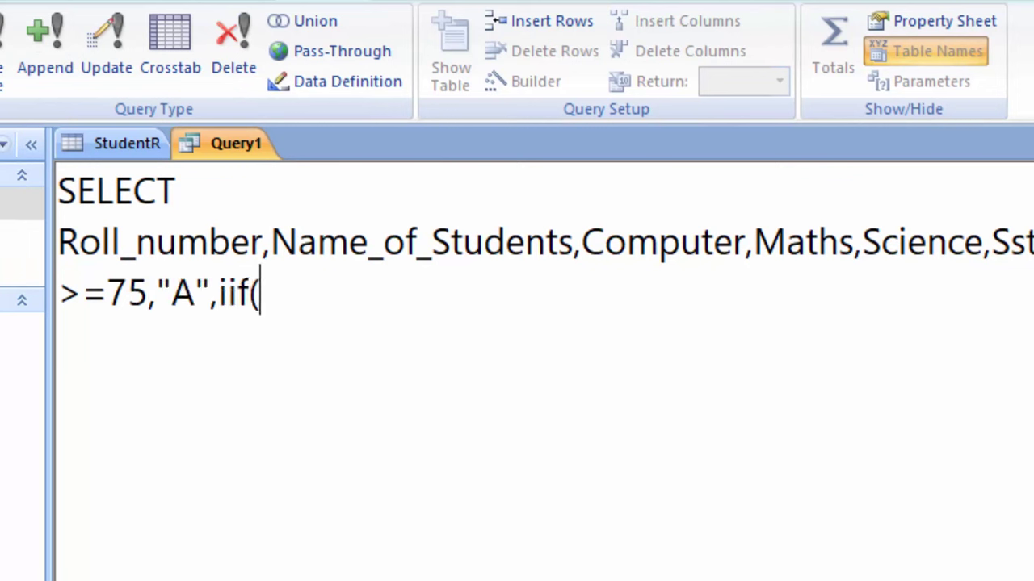
text([Aver)
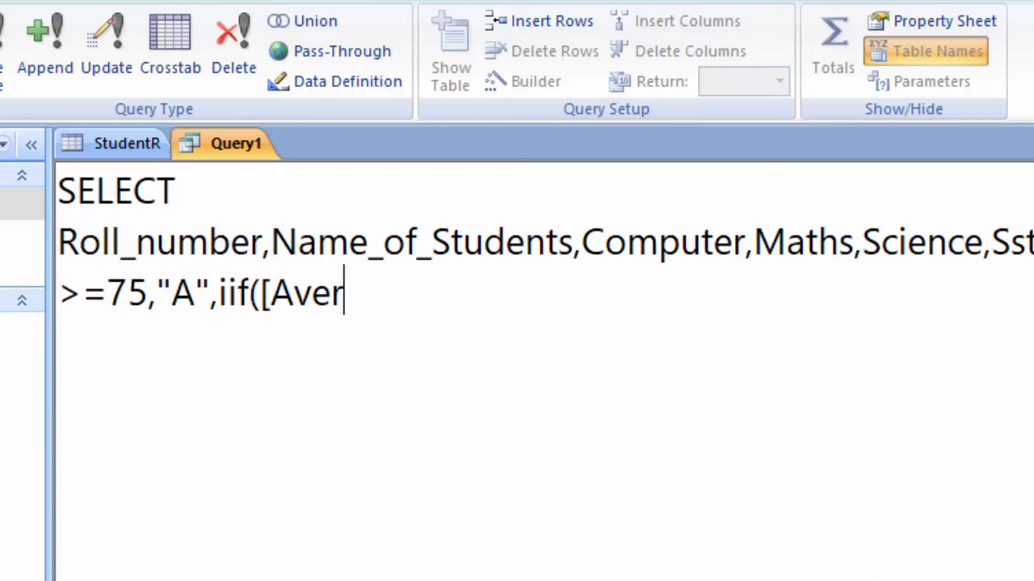
text(age]>=)
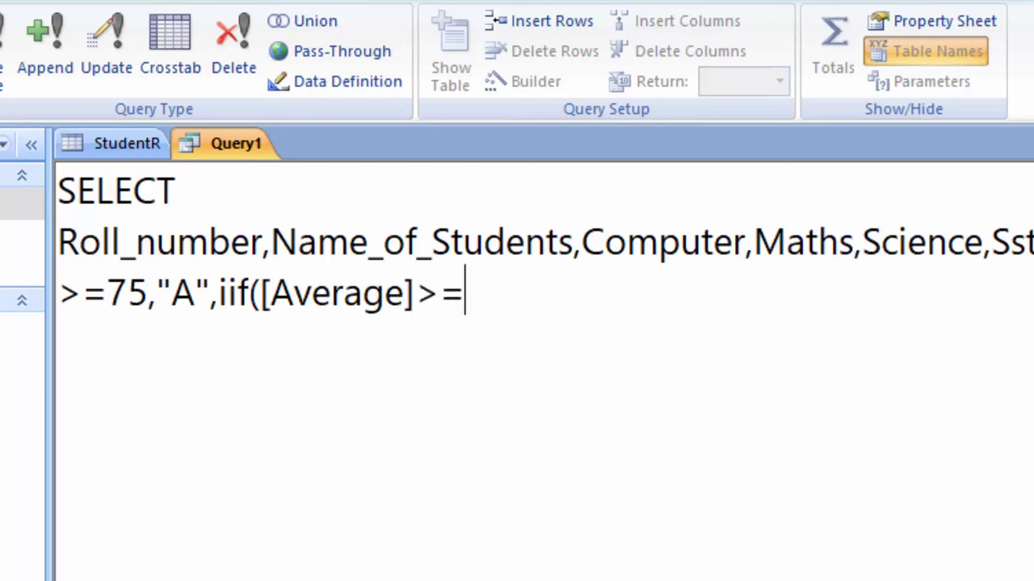
text(65,"C)
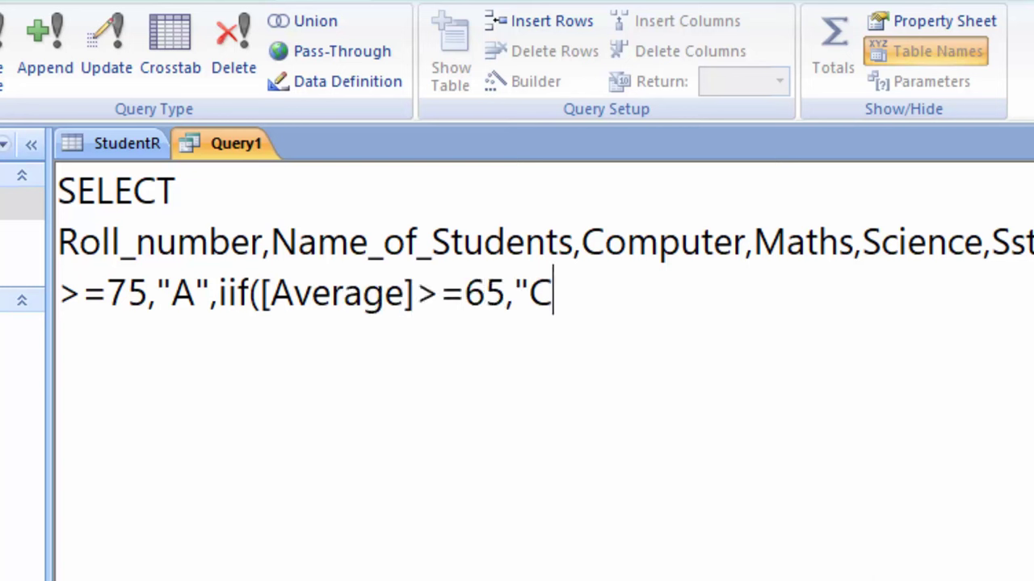
text(",if)
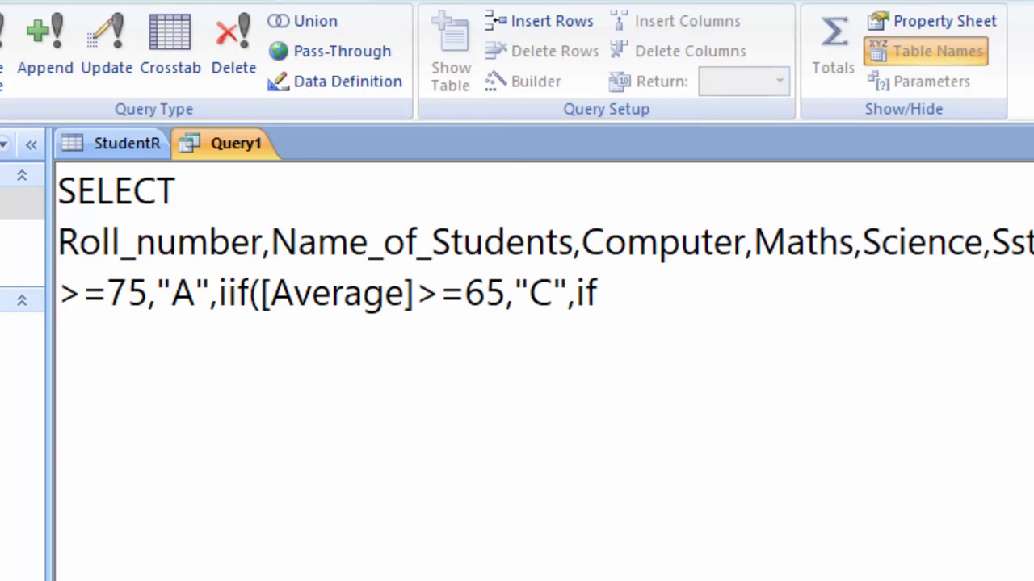
key(BackSpace)
text(if([)
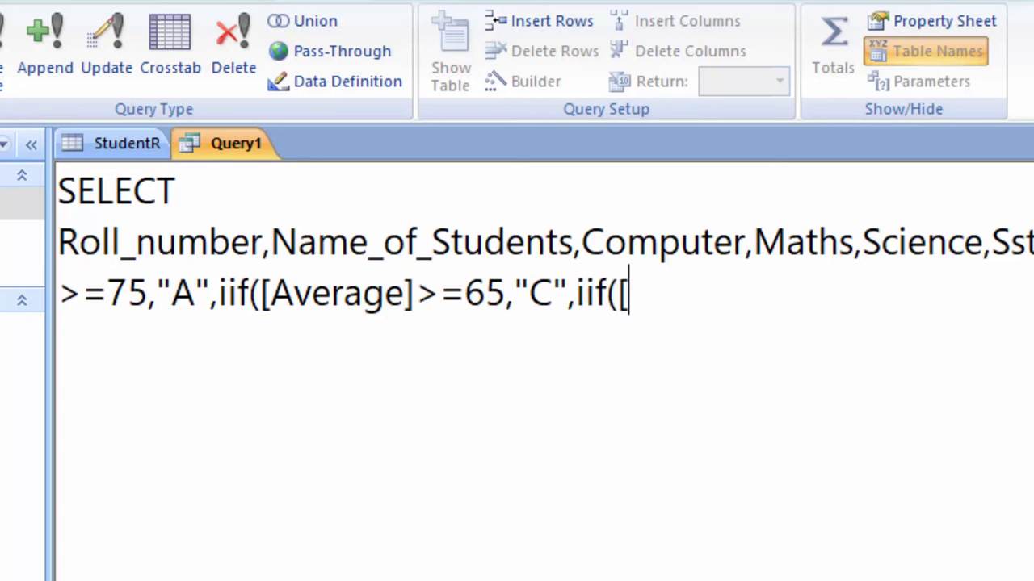
text(Average)
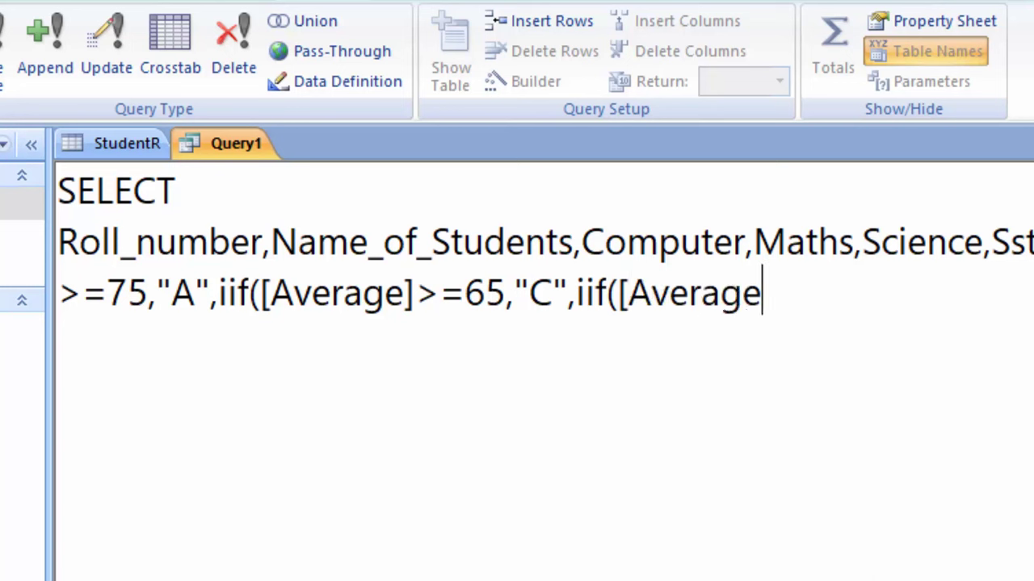
text(]>=)
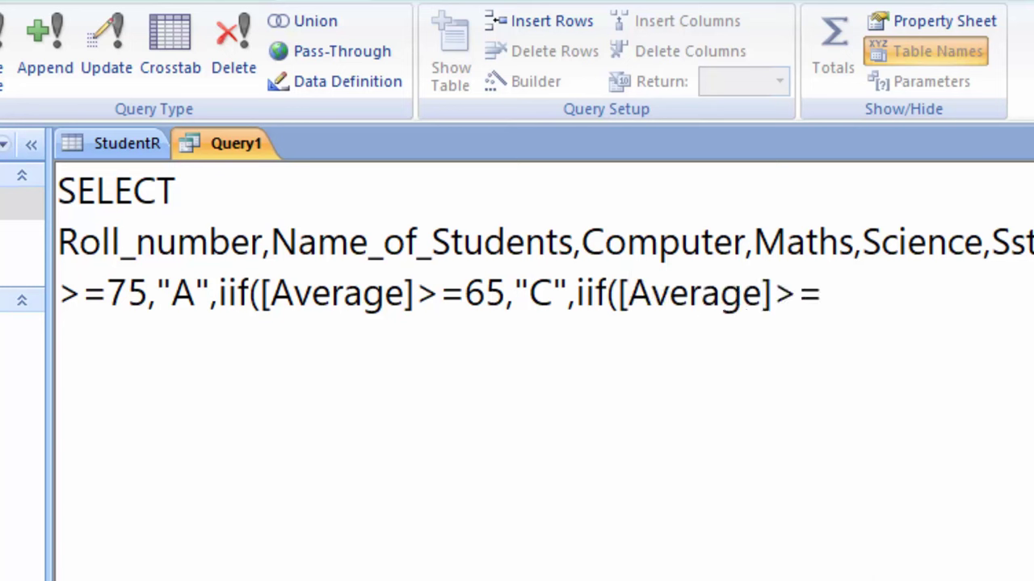
text(55)
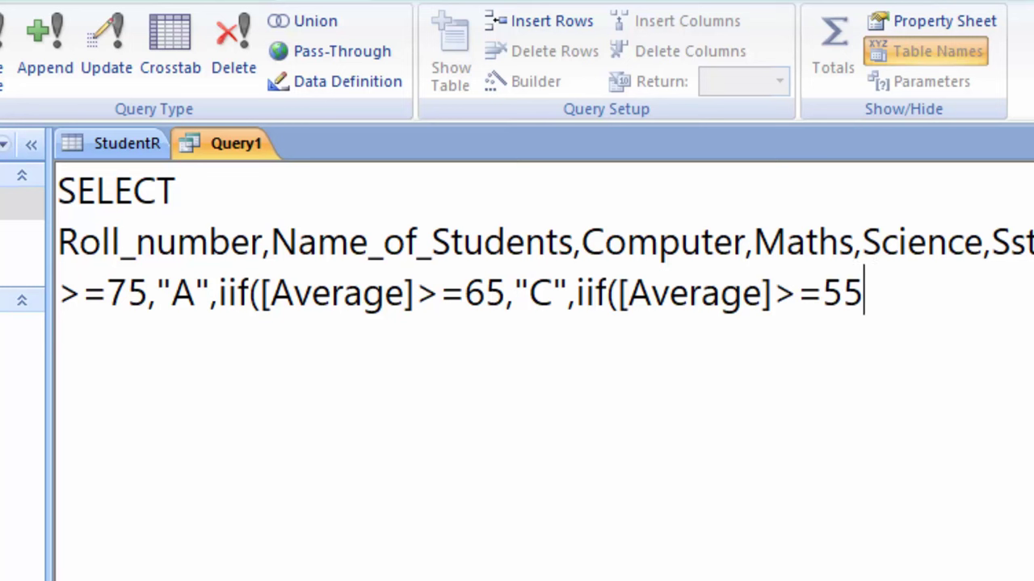
text(,")
text(D)
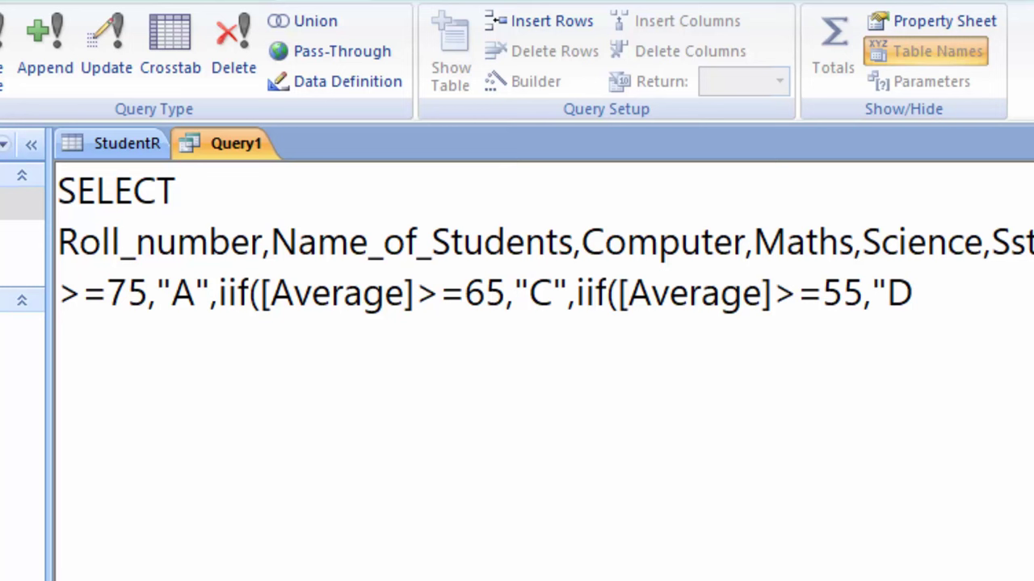
- Correct the grade letters so ≥65 gives "B" and ≥55 gives "C"
click(556, 294)
key(BackSpace)
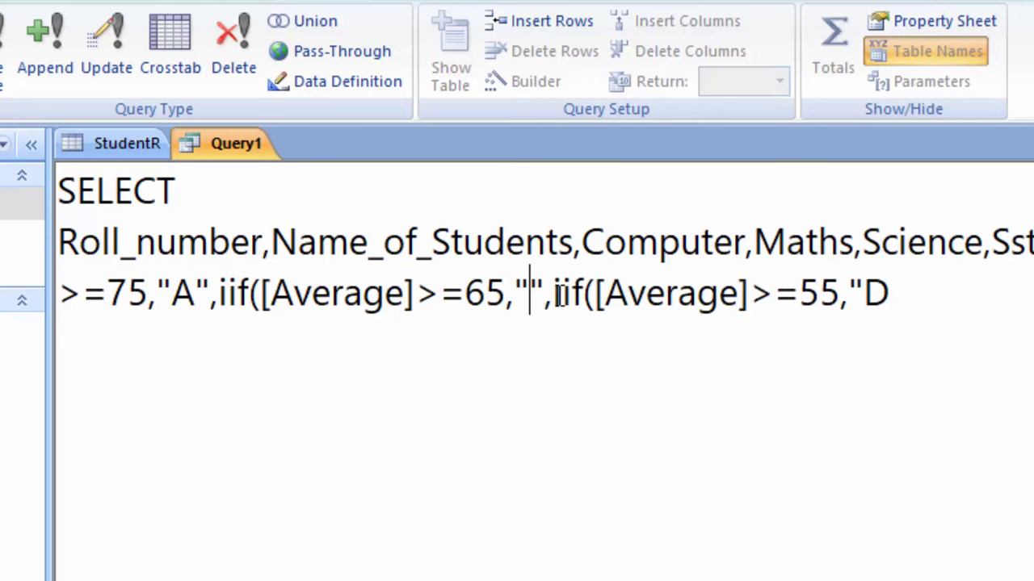
text(B)
click(942, 277)
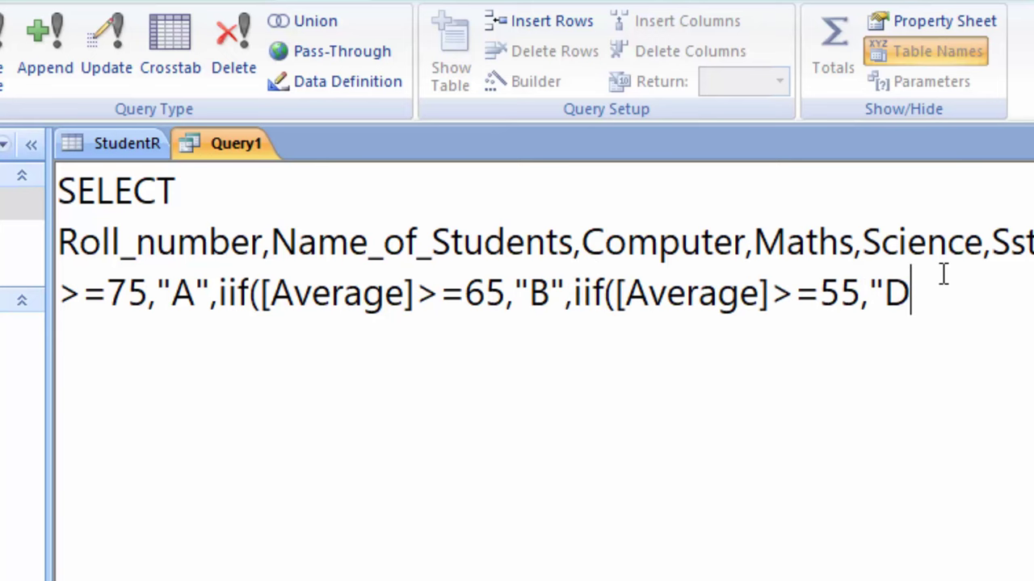
key(BackSpace)
text(C")
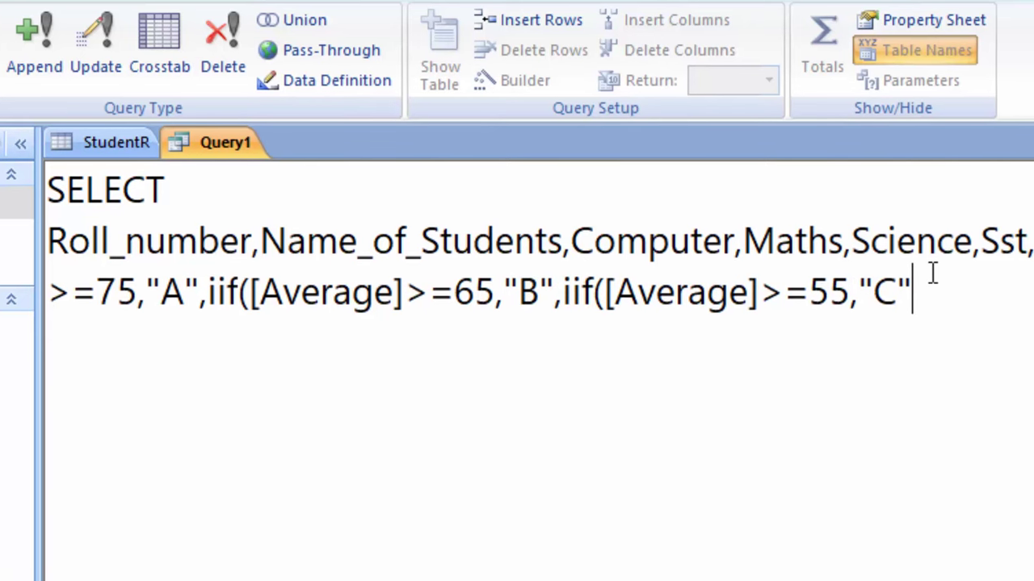
text(,)
text(iif)
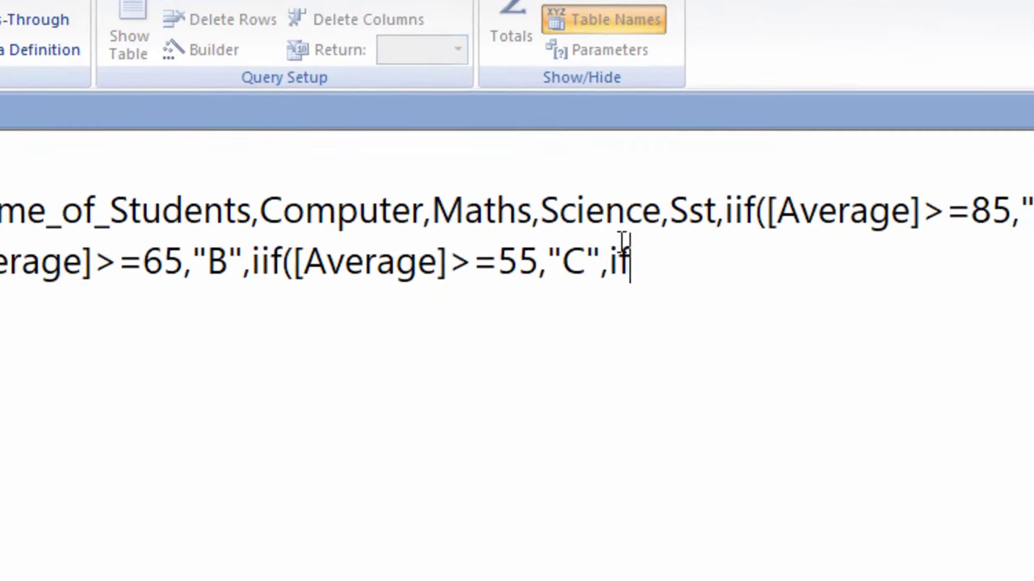
- Add iif([Average]>=50,"D","Failed"), close all parentheses, and alias it as Grade
key(BackSpace)
text(i)
text(f()
text([Ave)
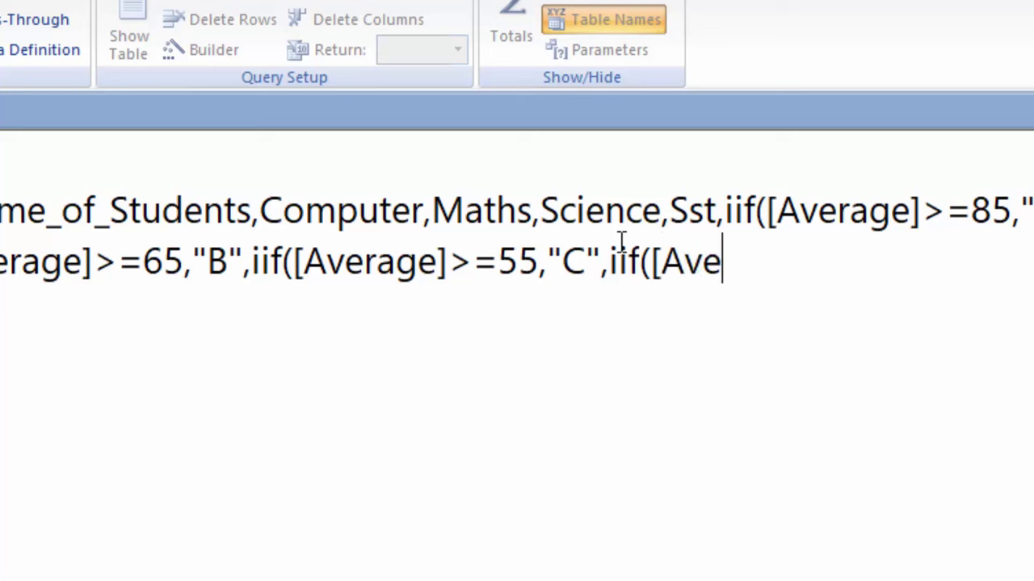
text(rage]>)
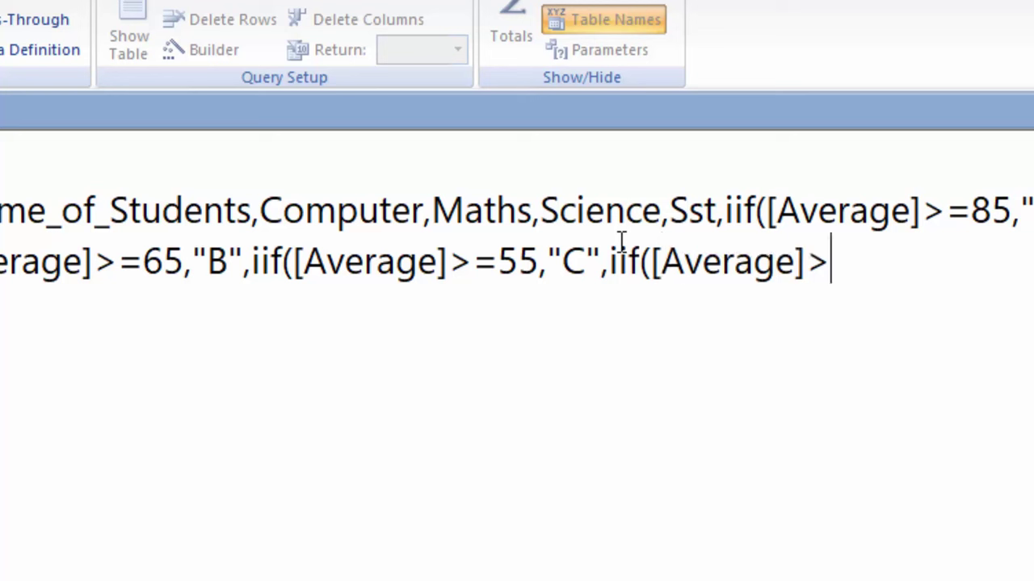
text(=)
text(50,"D)
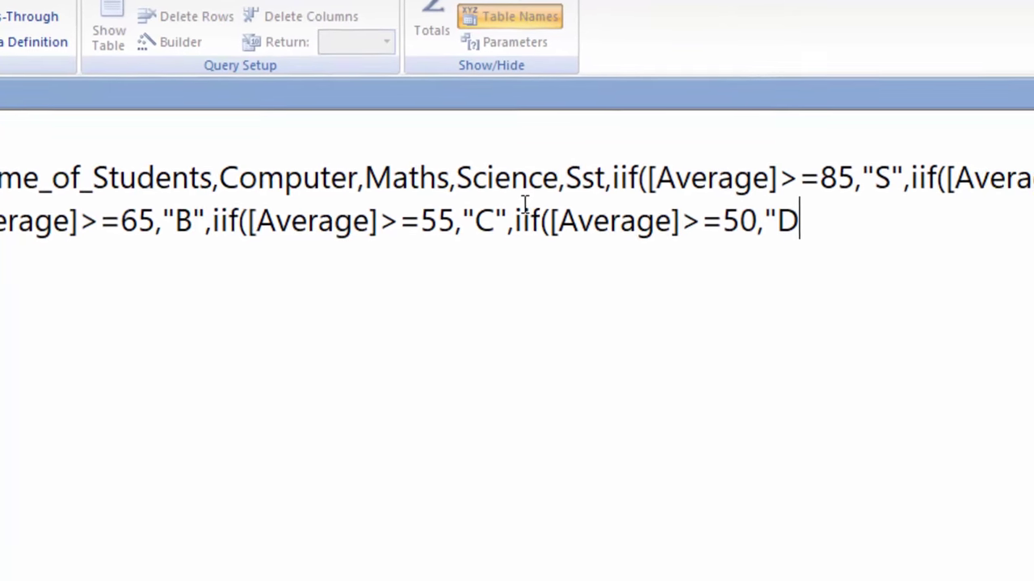
text(",")
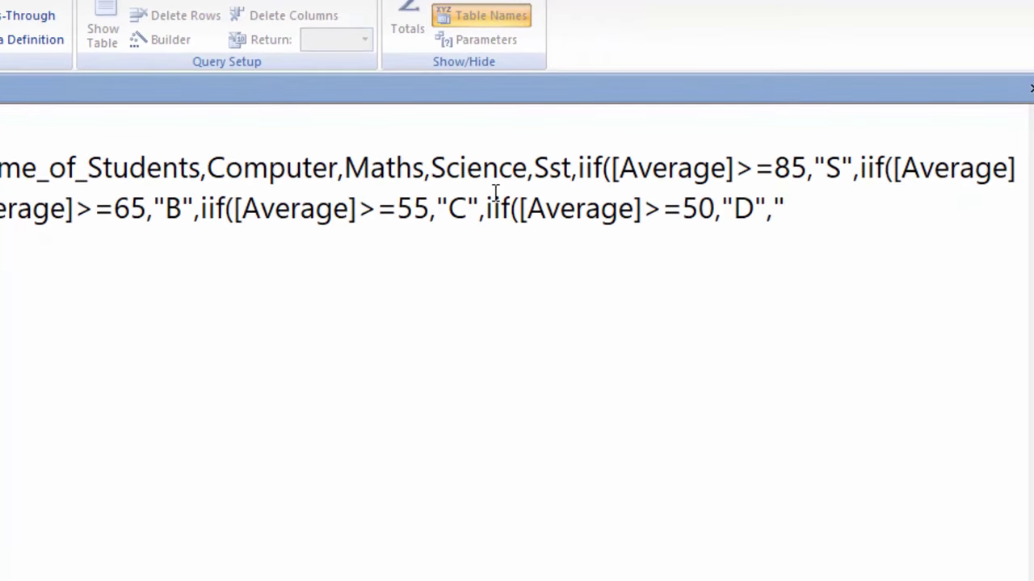
text(Fai;le)
key(BackSpace)
key(BackSpace)
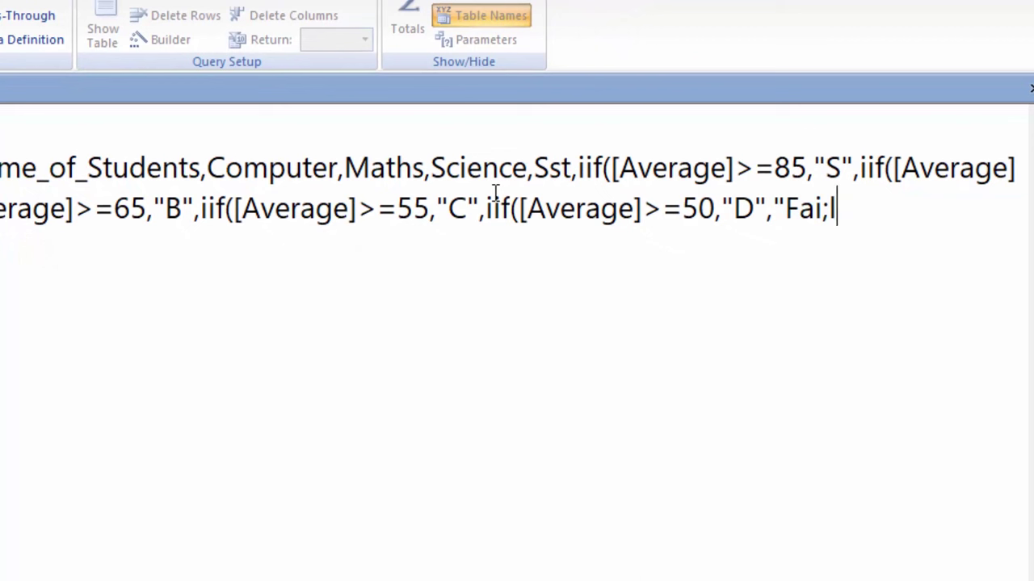
key(BackSpace)
text(led)
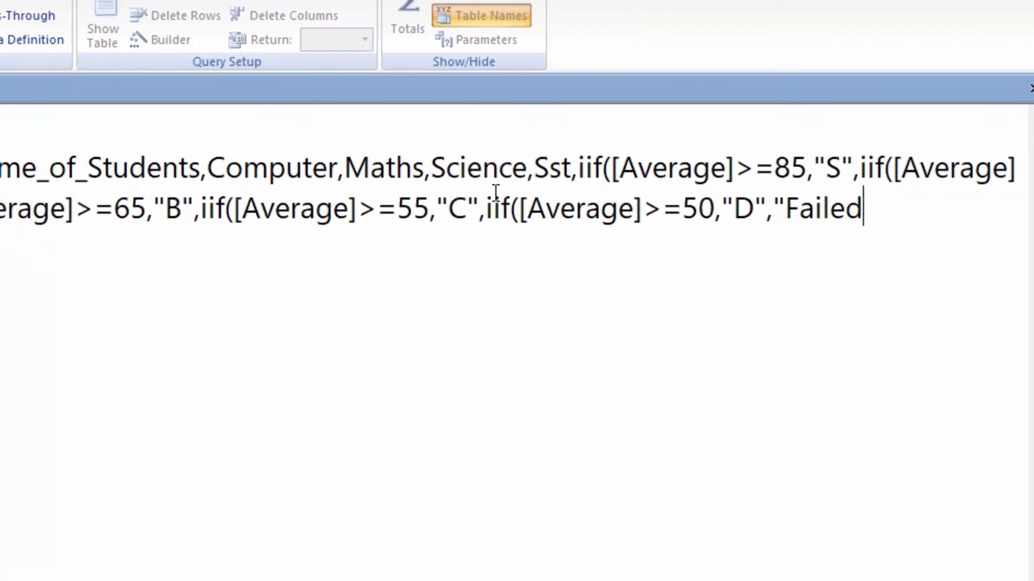
text(")
text())
text())
text())))
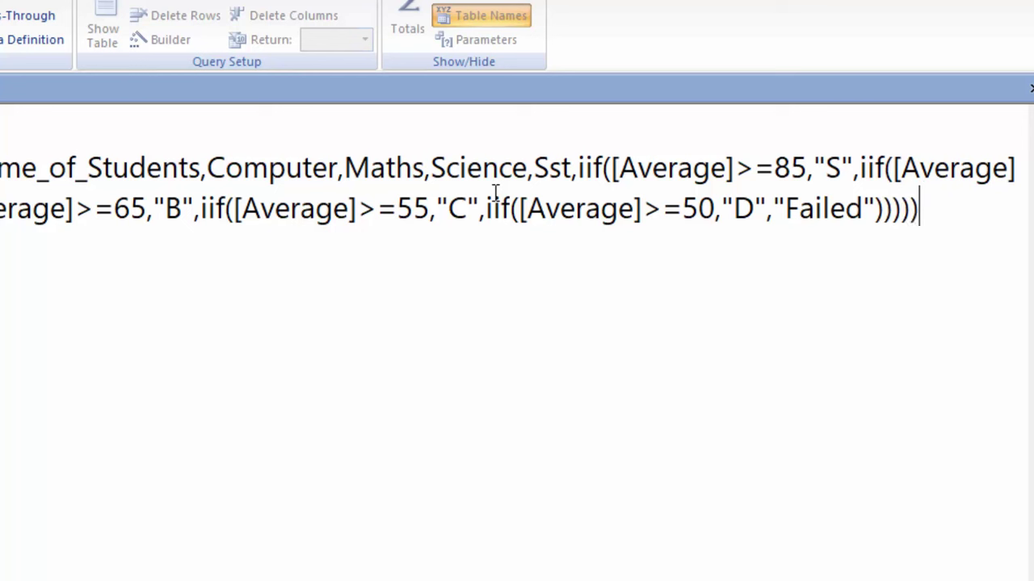
text( as )
text(Grad)
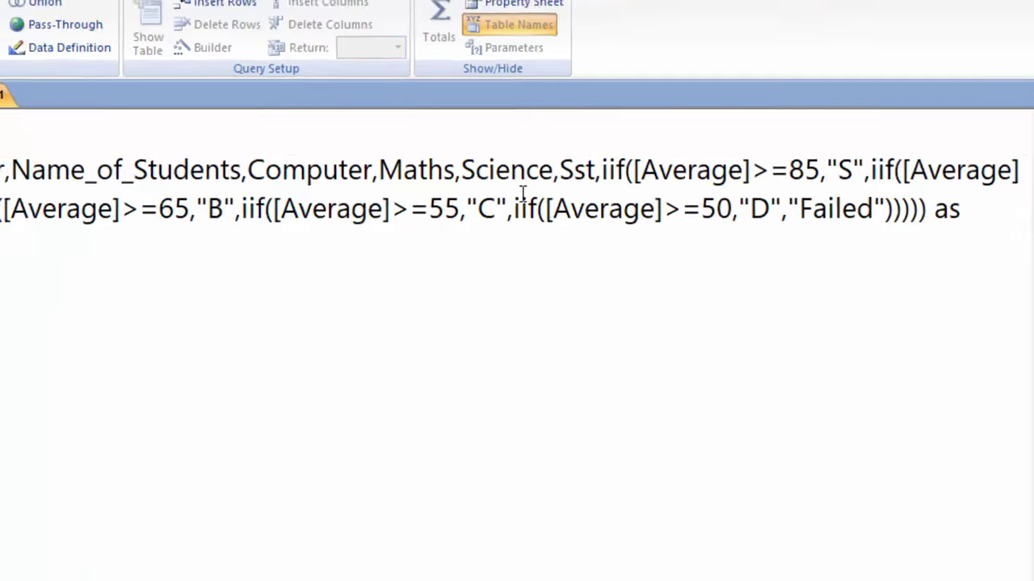
text(e)
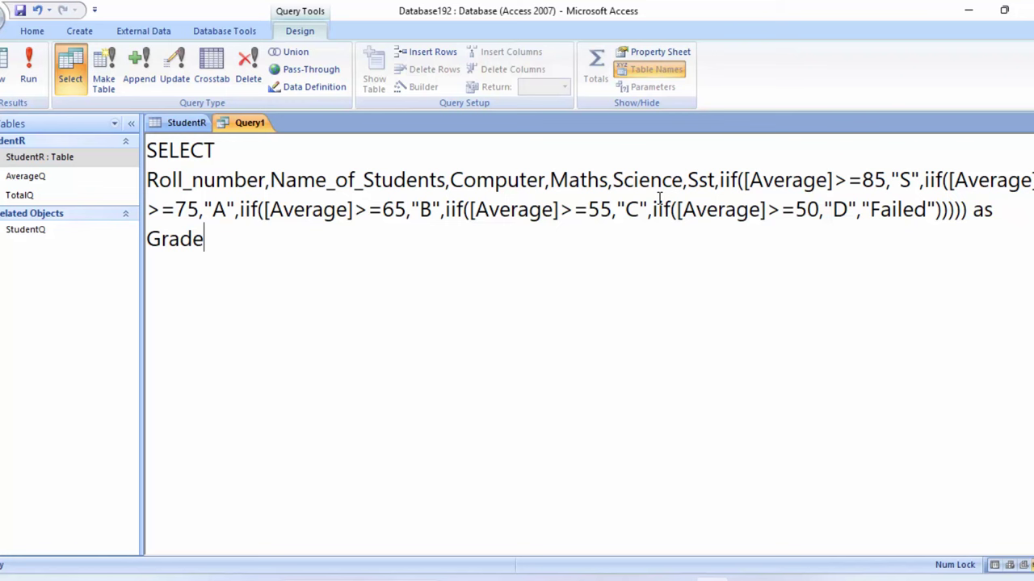
- End the SQL statement with 'from AverageQ;'
text( from )
text(Avera)
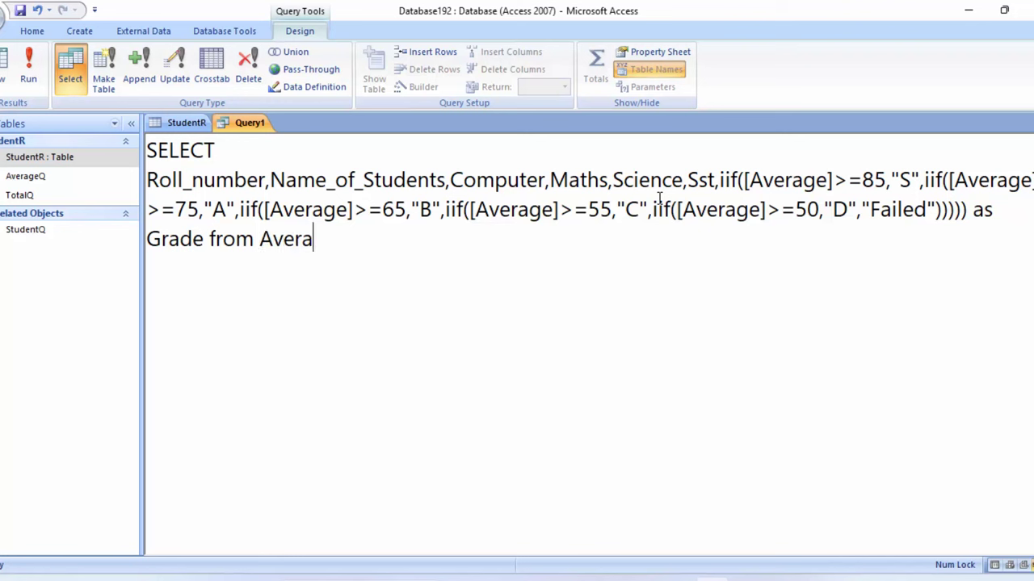
text(geQ)
text(;)
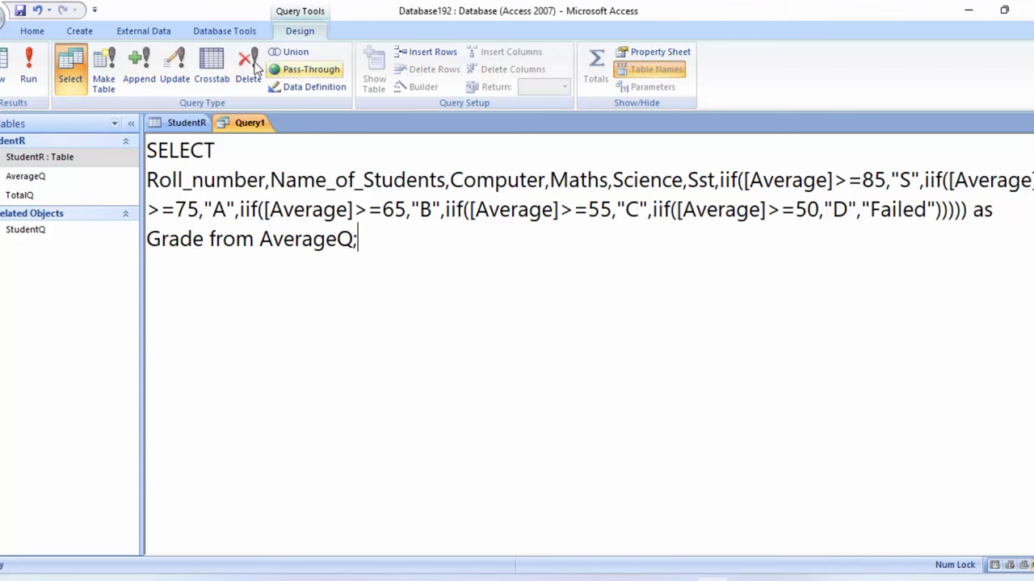
- Close the StudentR table and run the grade query
right_click(185, 123)
click(219, 150)
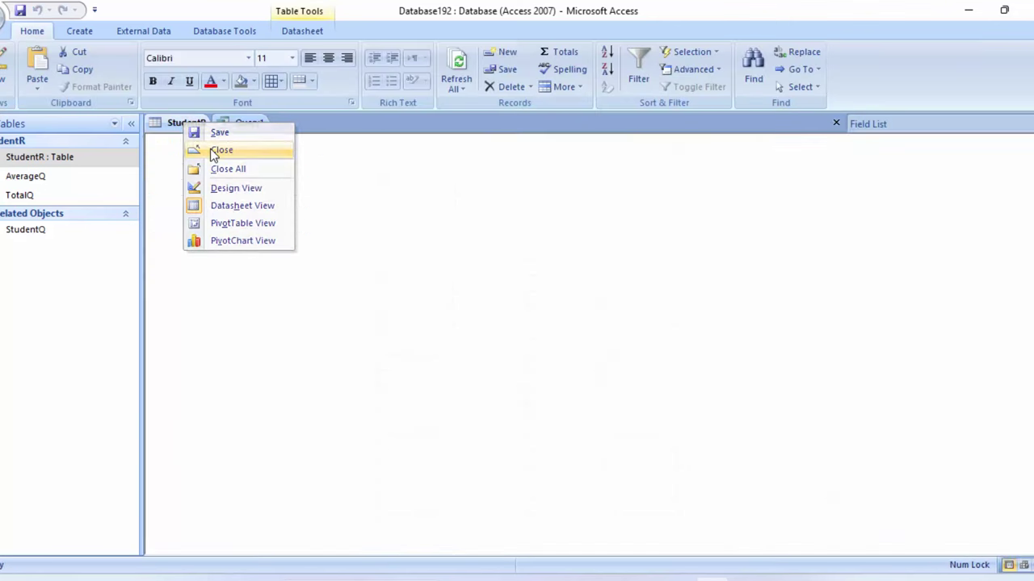
click(289, 34)
click(29, 68)
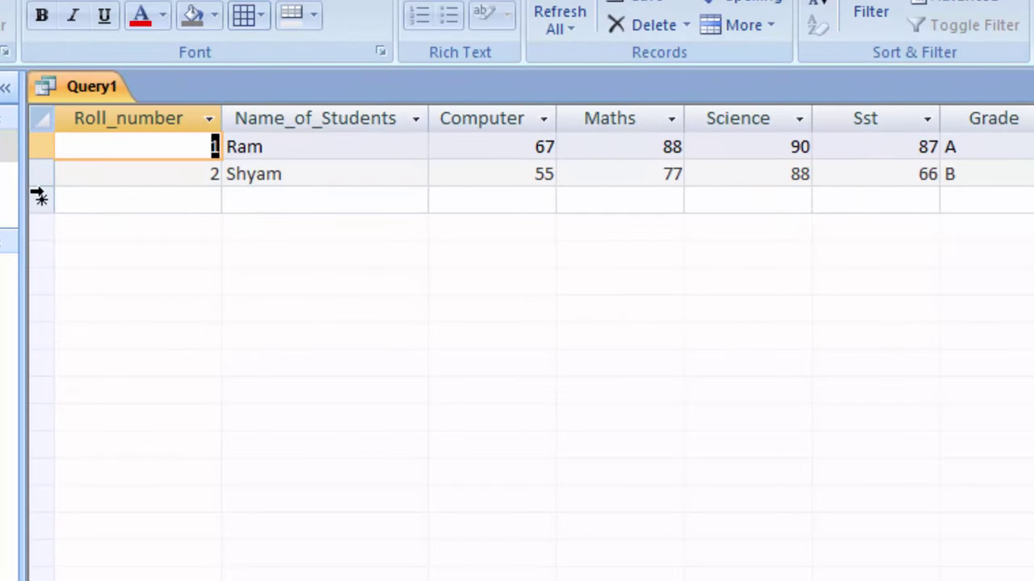
- Add student 3 with a name and marks 45, 34, 45, 56, graded Failed
click(127, 204)
text(3)
key(Tab)
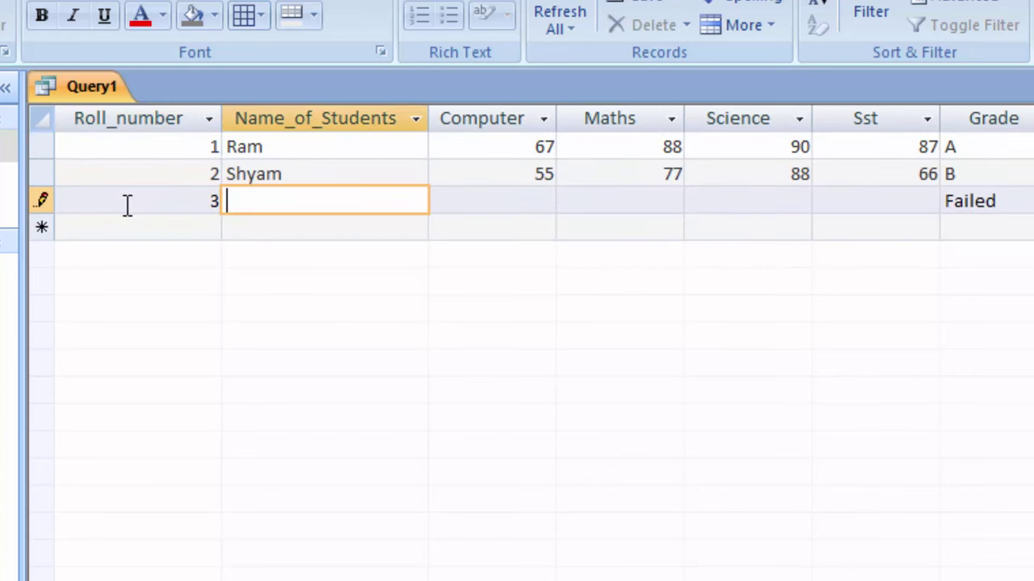
text(Rite)
text(sh)
key(Tab)
text(45)
key(Tab)
text(3)
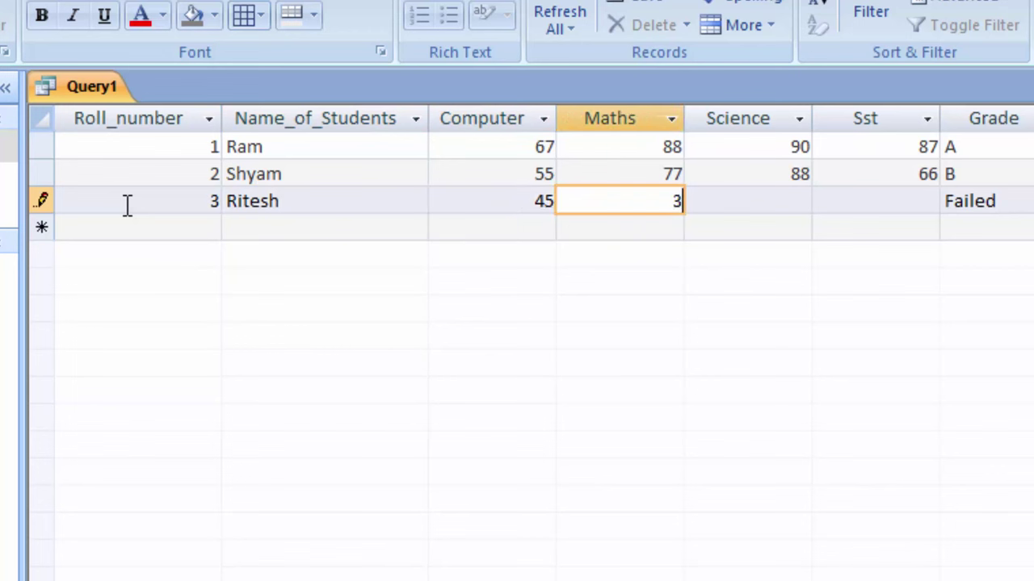
text(4)
key(Tab)
text(45)
key(Tab)
text(5)
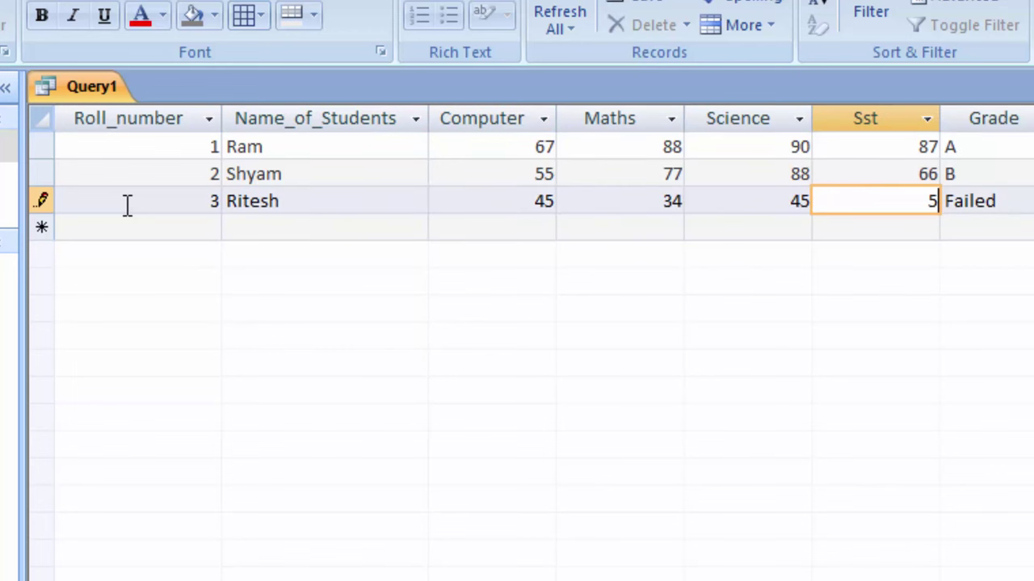
text(6)
key(Tab)
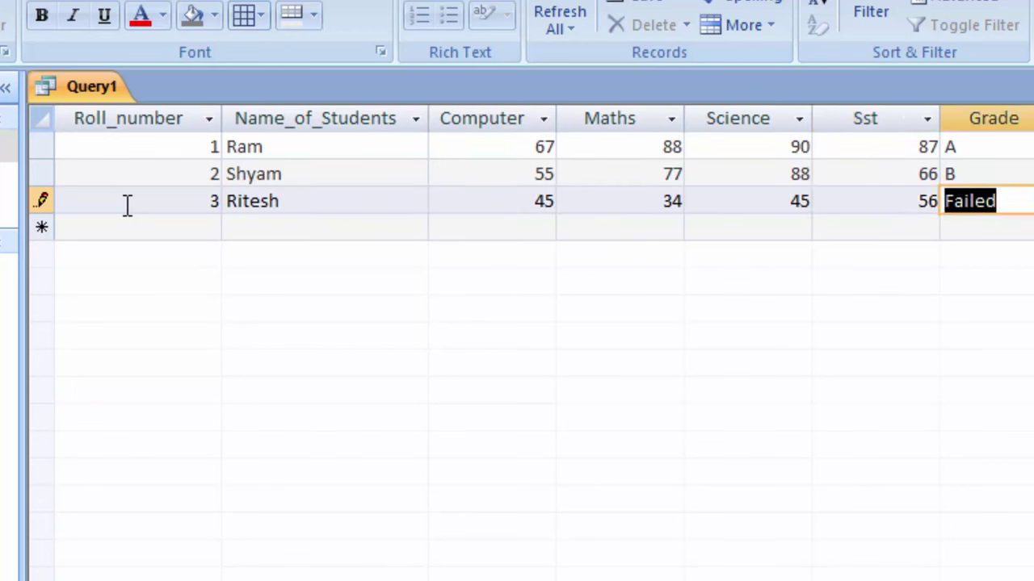
key(Tab)
text(4)
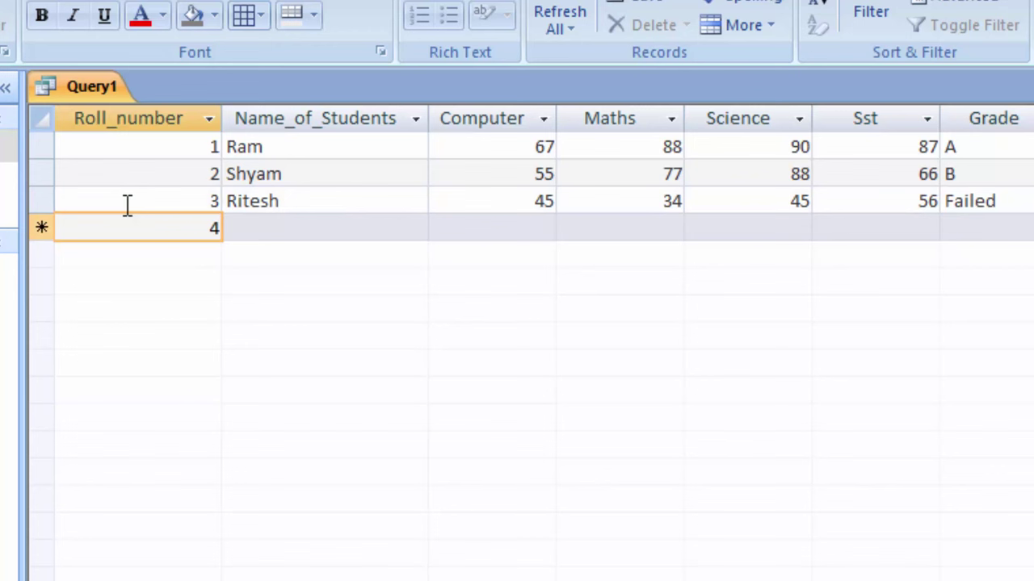
- Enter a fourth student's name with marks 67, 45, 55, 45, giving grade D
key(Tab)
text(Wase)
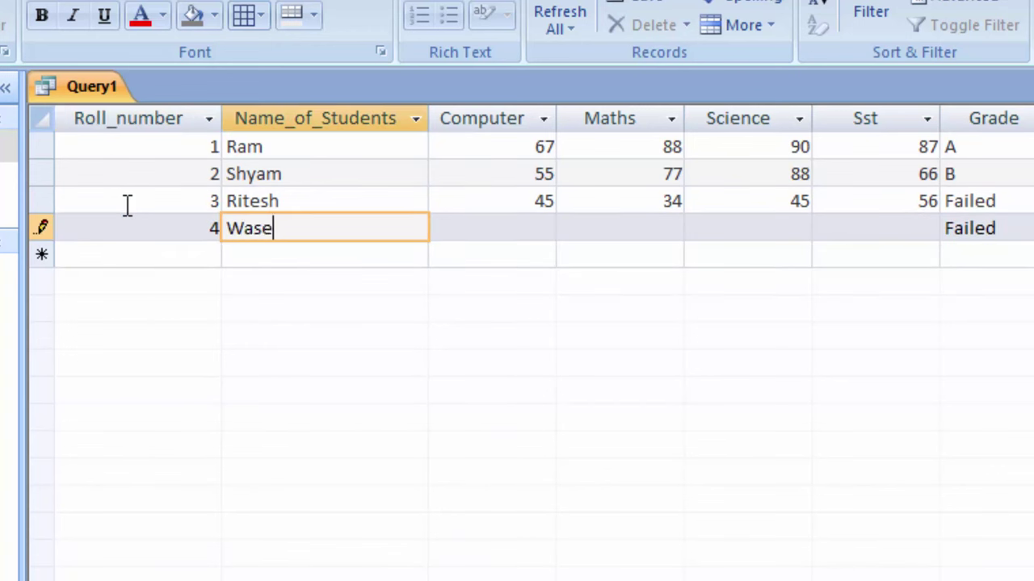
text(em)
key(Tab)
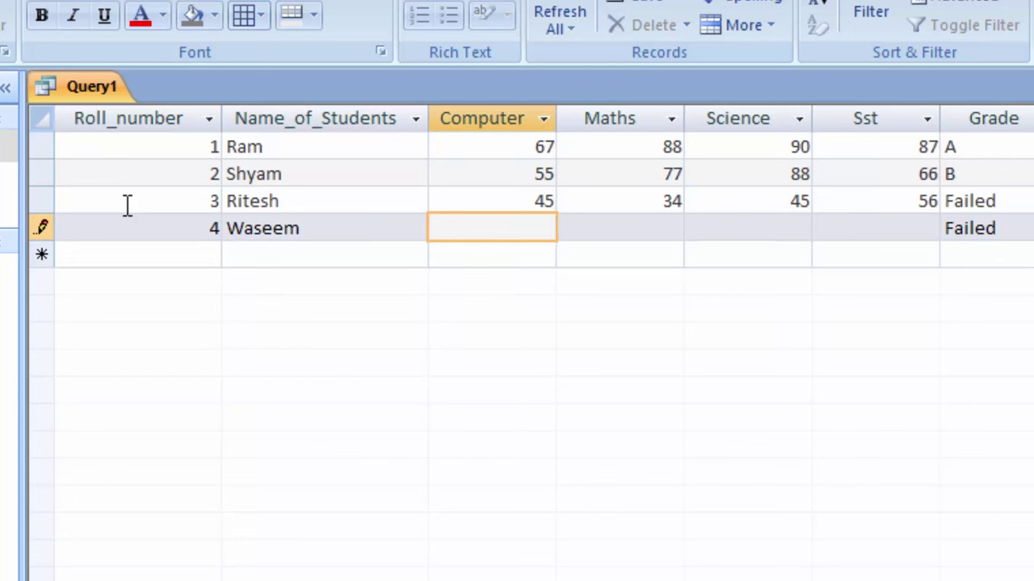
text(6745)
key(BackSpace)
key(BackSpace)
key(Tab)
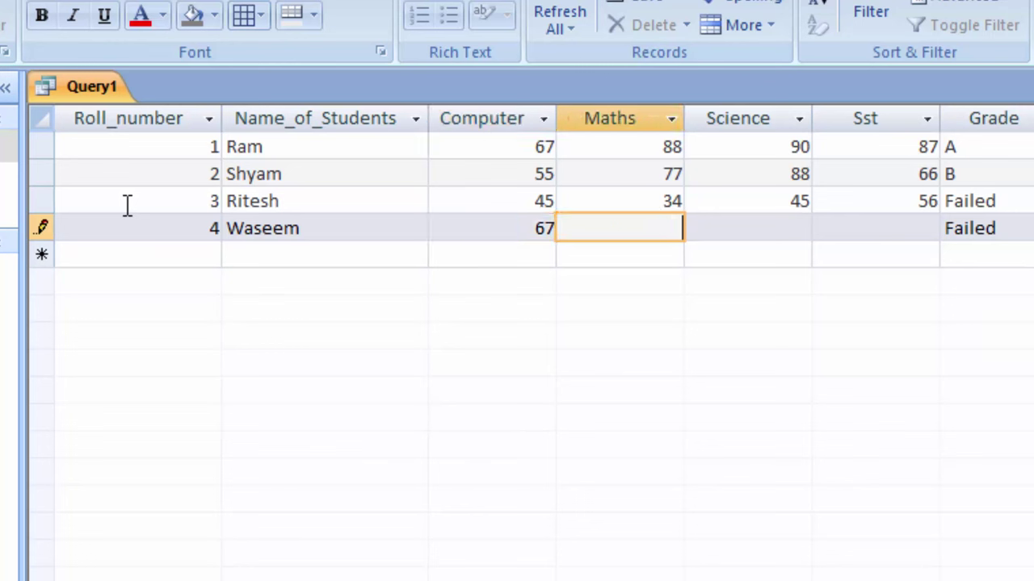
text(5)
key(Tab)
text(55)
key(Tab)
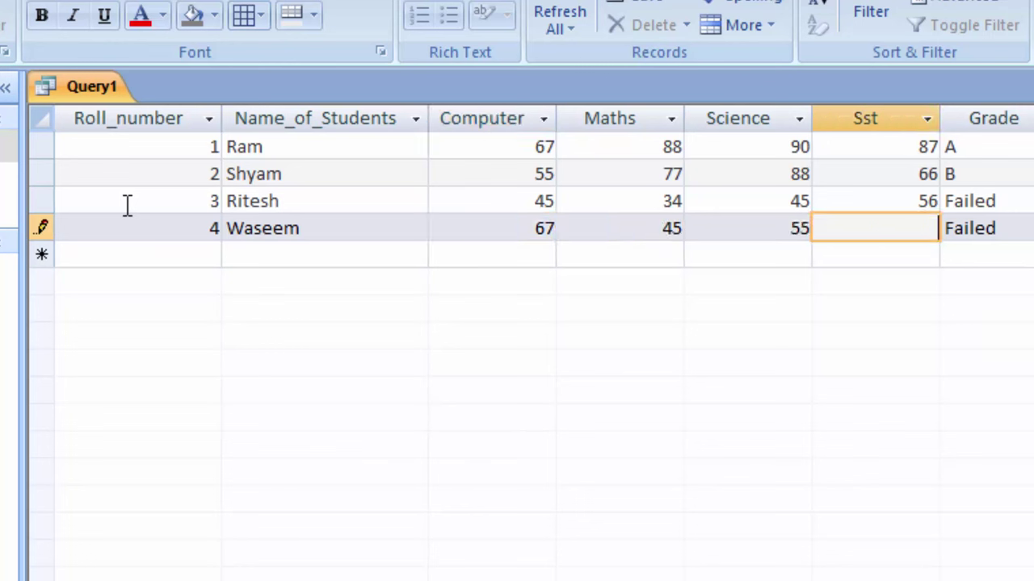
text(45)
key(Tab)
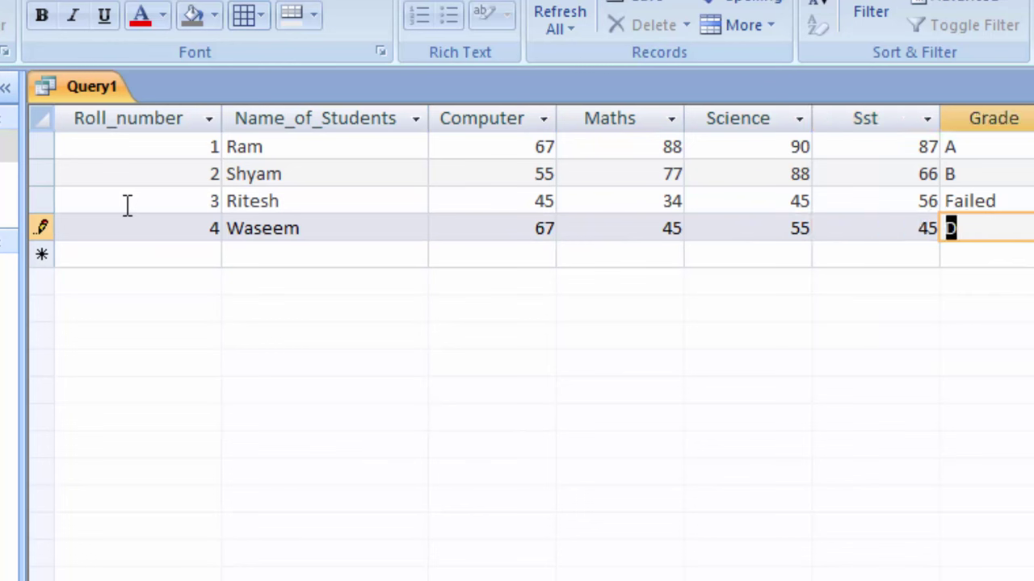